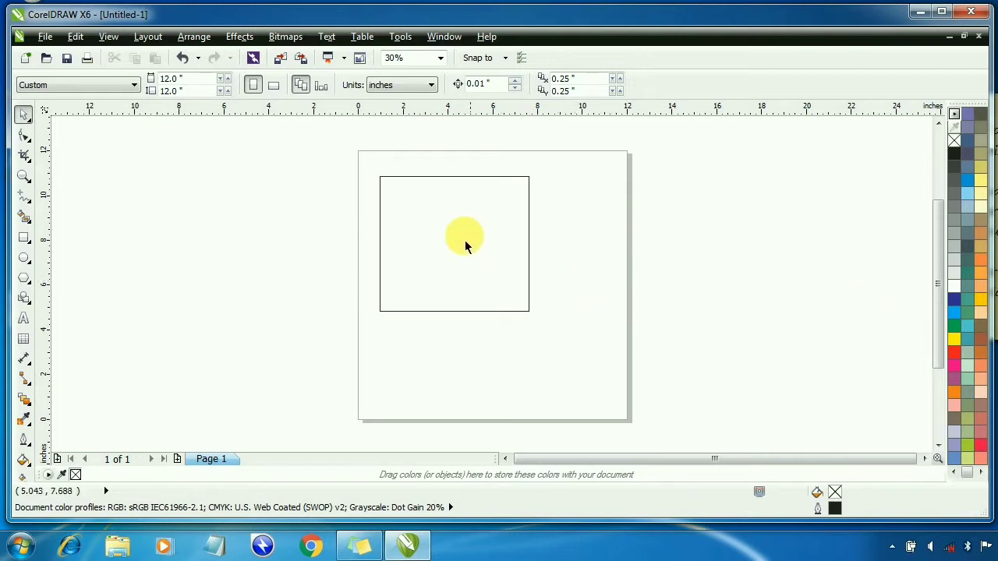
# Add the artistic text "SS WORLD ZONE" and place it just below the rectangle on the page.
pyautogui.click(442, 238)
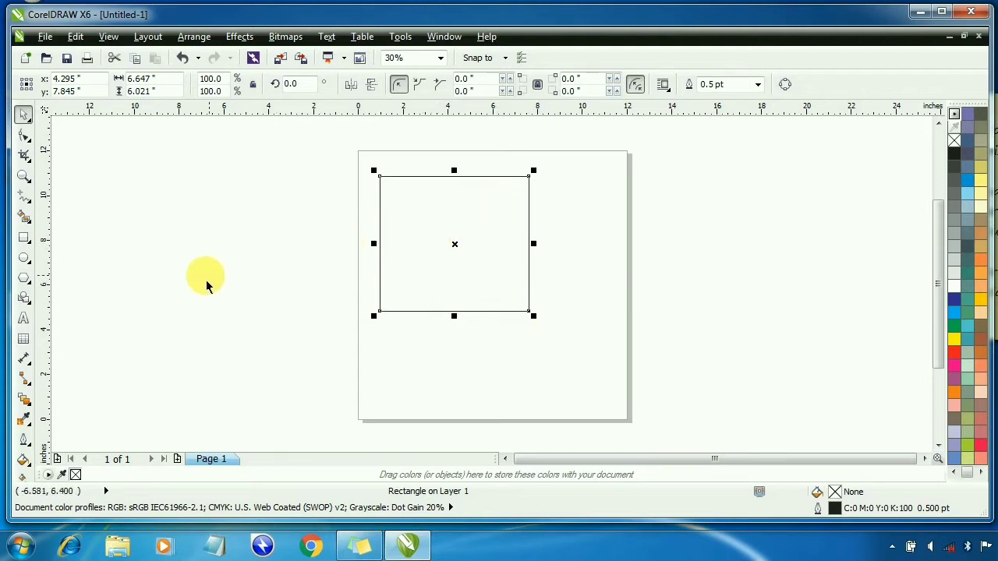
pyautogui.click(24, 320)
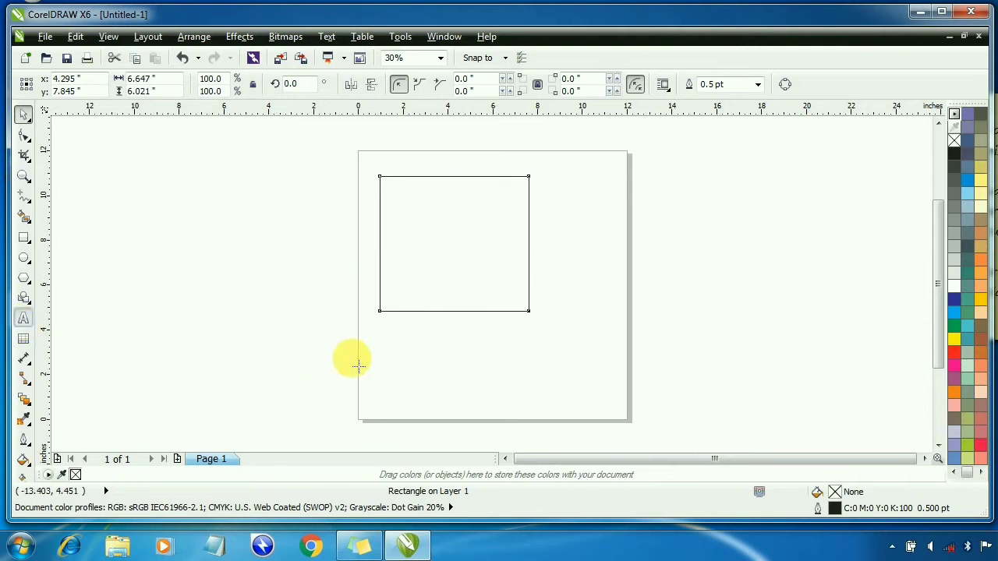
pyautogui.click(541, 312)
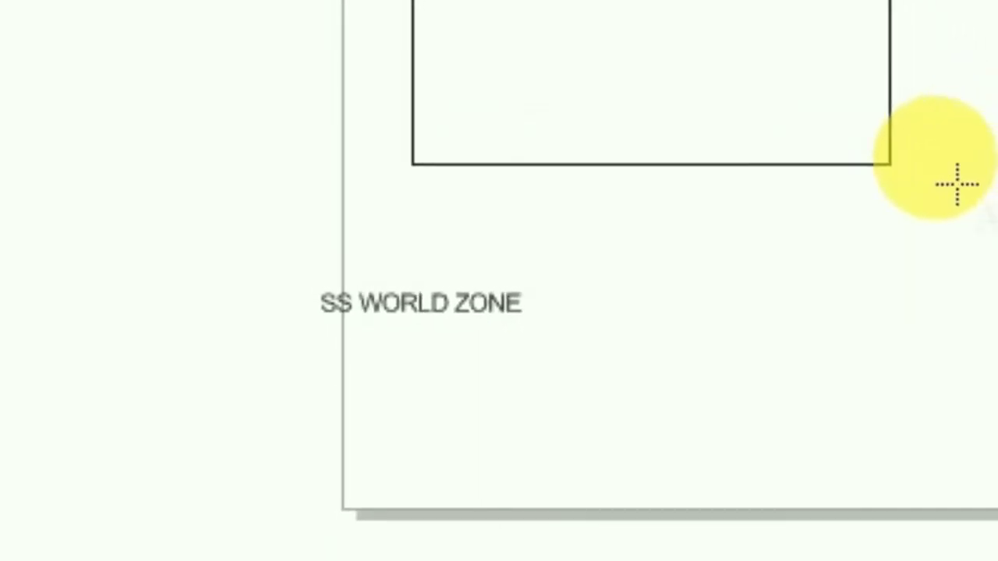
pyautogui.press('Escape')
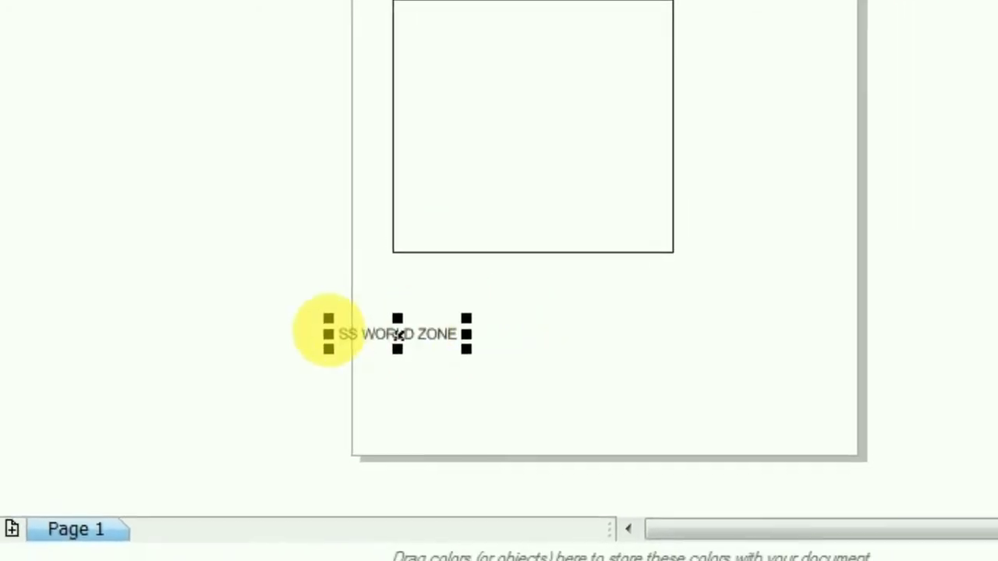
pyautogui.moveTo(421, 354); pyautogui.dragTo(532, 326)
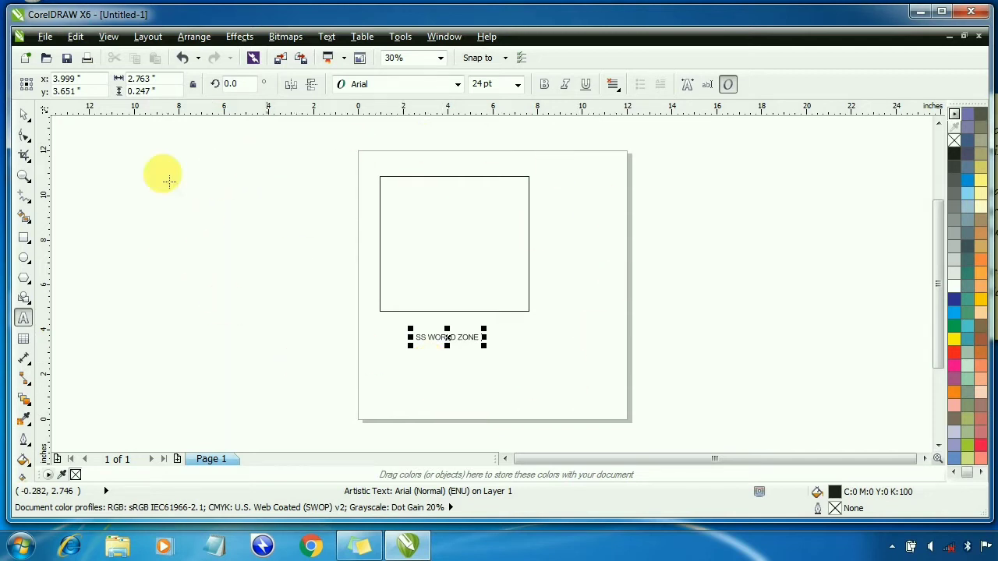
pyautogui.click(24, 114)
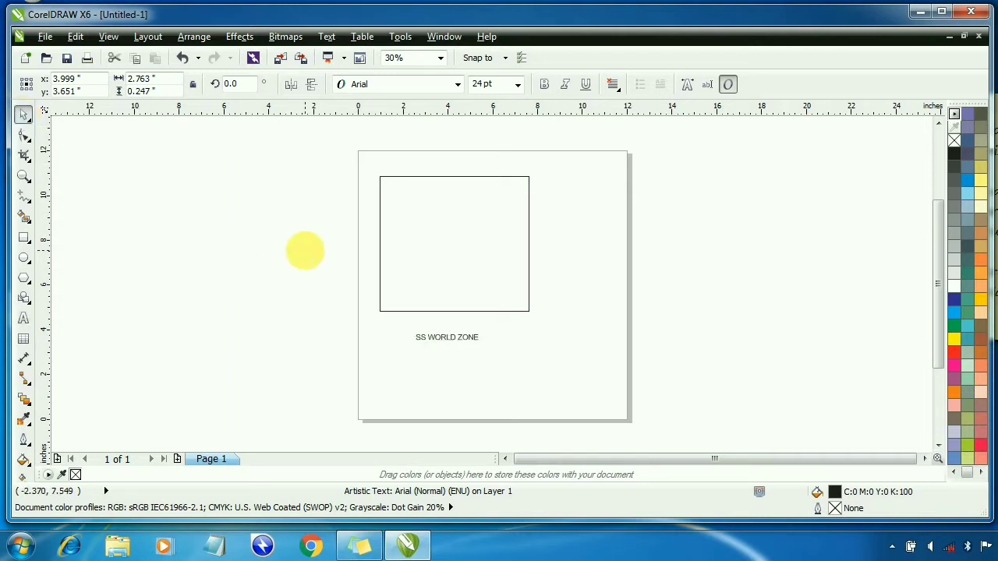
pyautogui.click(304, 249)
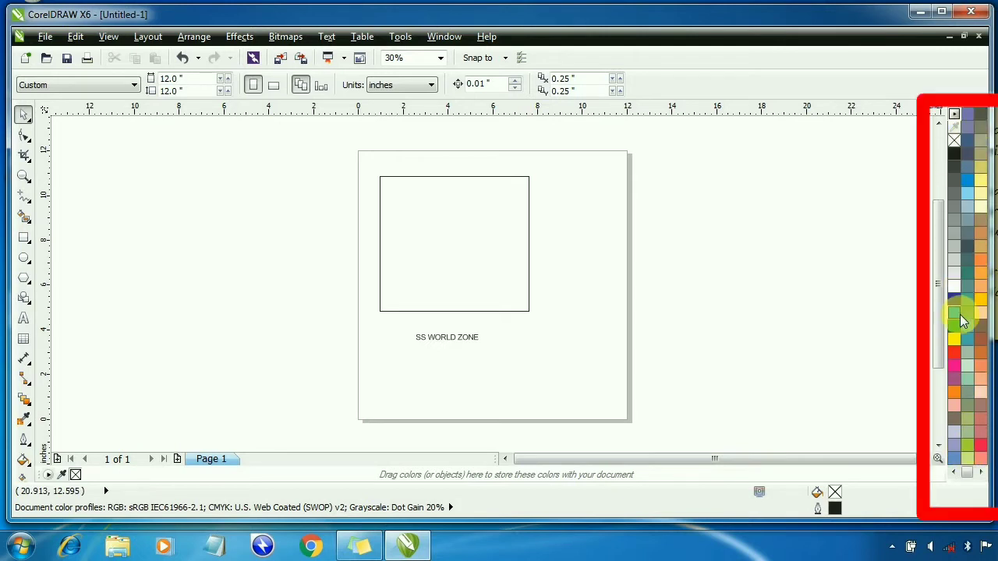
# Draw an unfilled rectangle about 7.3 × 6.1 in beside the page's left edge and another one across its right edge.
pyautogui.click(954, 353)
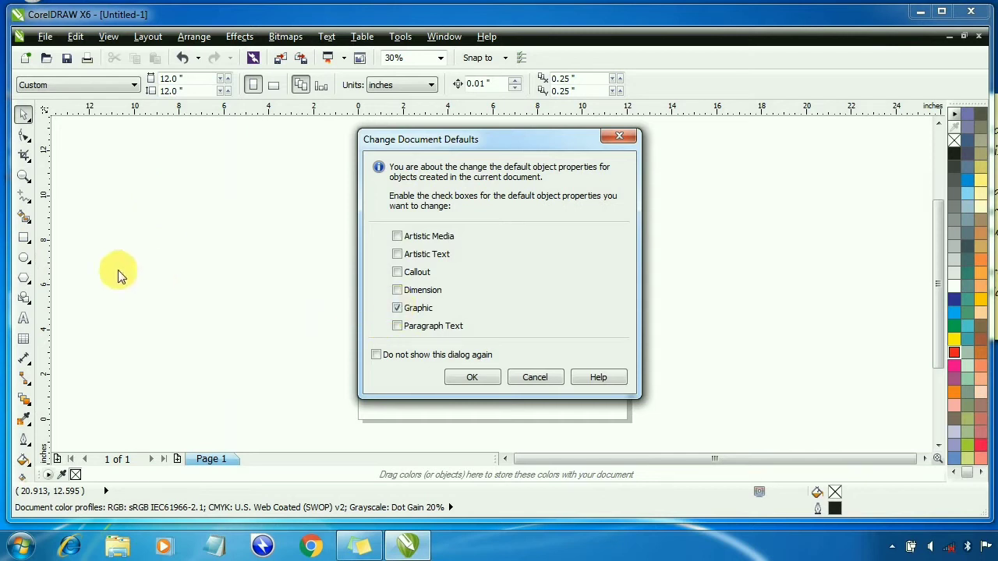
pyautogui.click(534, 377)
pyautogui.click(24, 238)
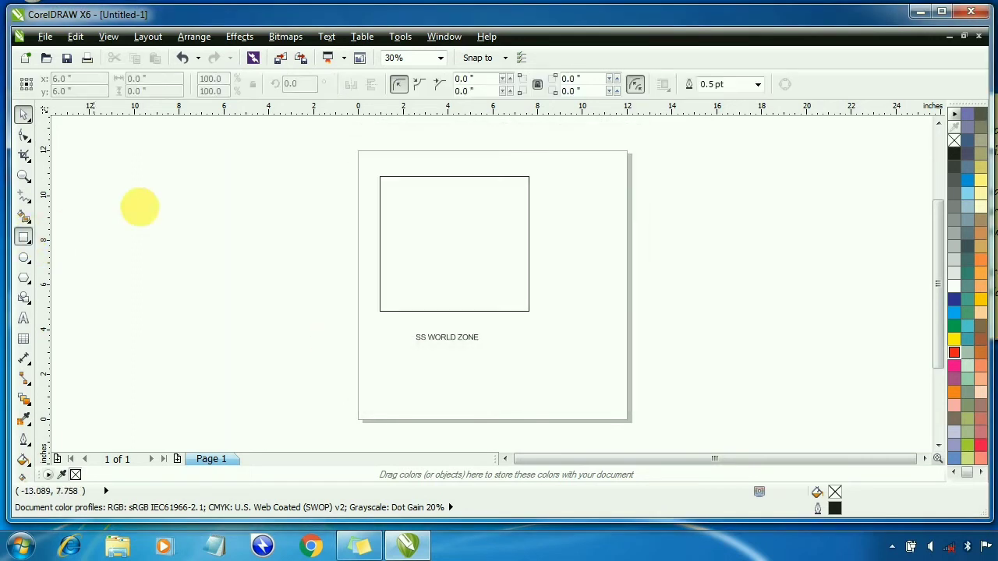
pyautogui.moveTo(173, 185)
pyautogui.mouseDown()
pyautogui.moveTo(258, 289)
pyautogui.moveTo(337, 320)
pyautogui.mouseUp()
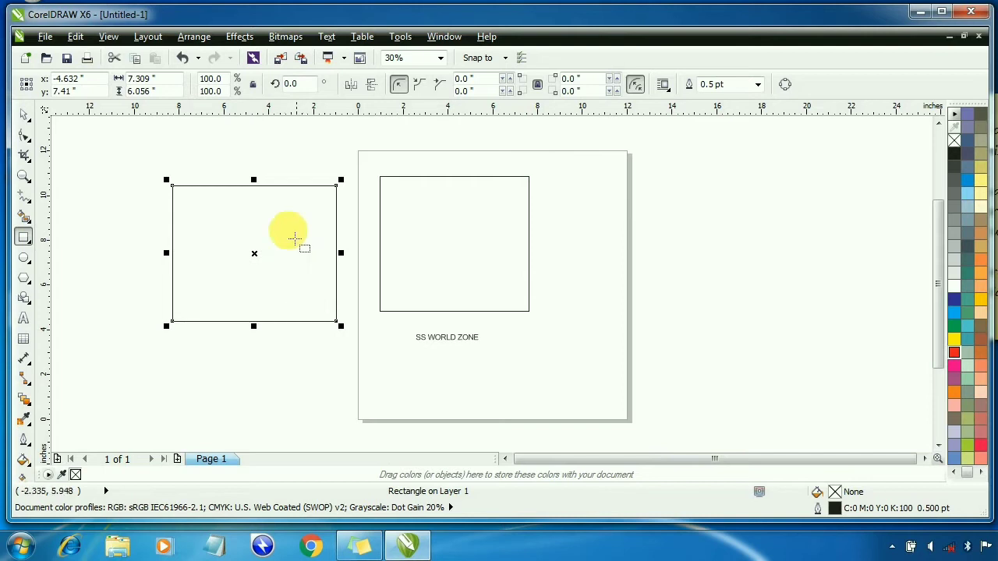
pyautogui.moveTo(599, 161); pyautogui.dragTo(761, 306)
# Draw an unfilled ellipse about 6.1 × 5.7 in overlapping the upper-left corner of the leftmost rectangle.
pyautogui.click(25, 258)
pyautogui.moveTo(116, 143); pyautogui.dragTo(252, 270)
pyautogui.click(24, 113)
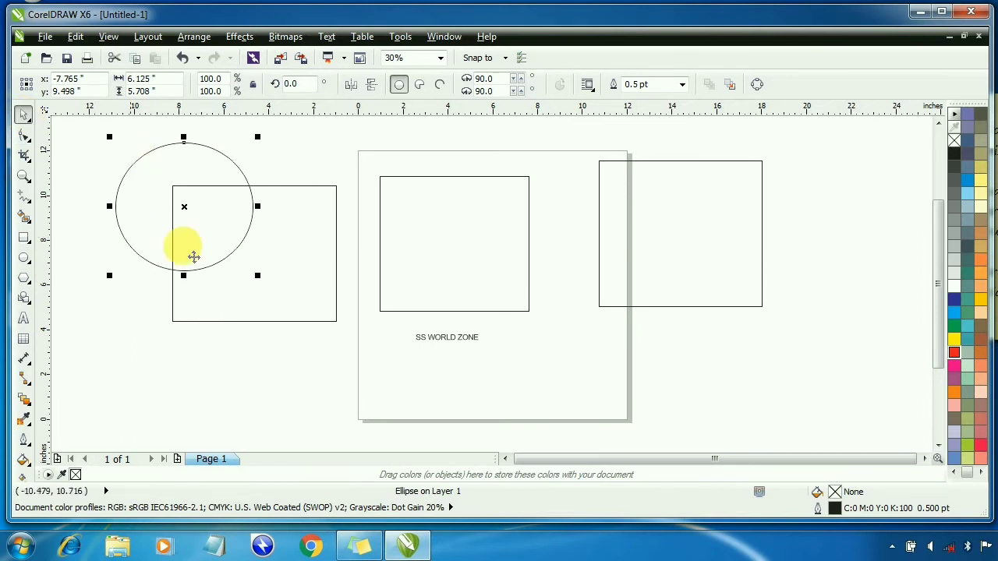
pyautogui.click(739, 377)
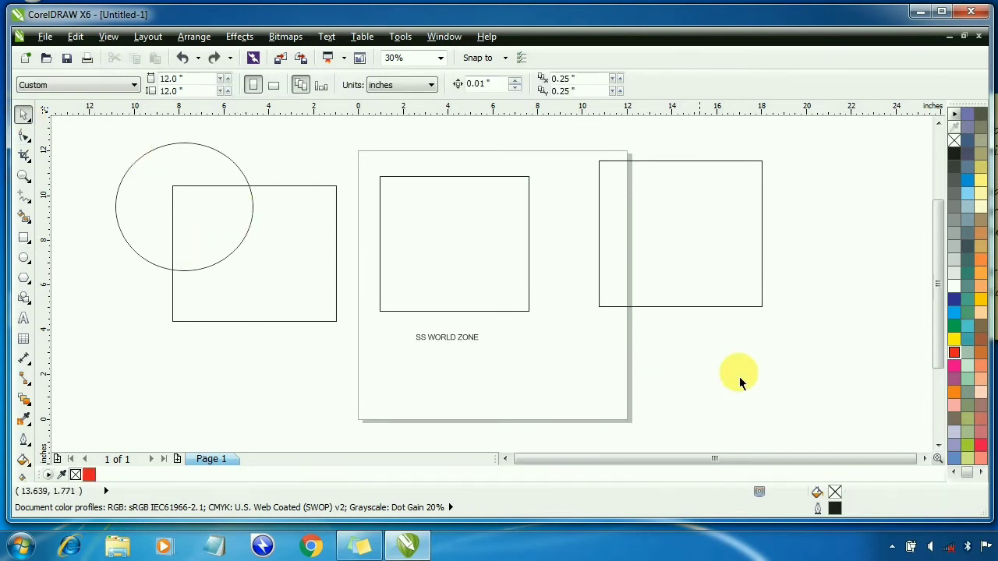
# Set the document's default fill to red for graphics, artistic text and paragraph text.
pyautogui.click(954, 352)
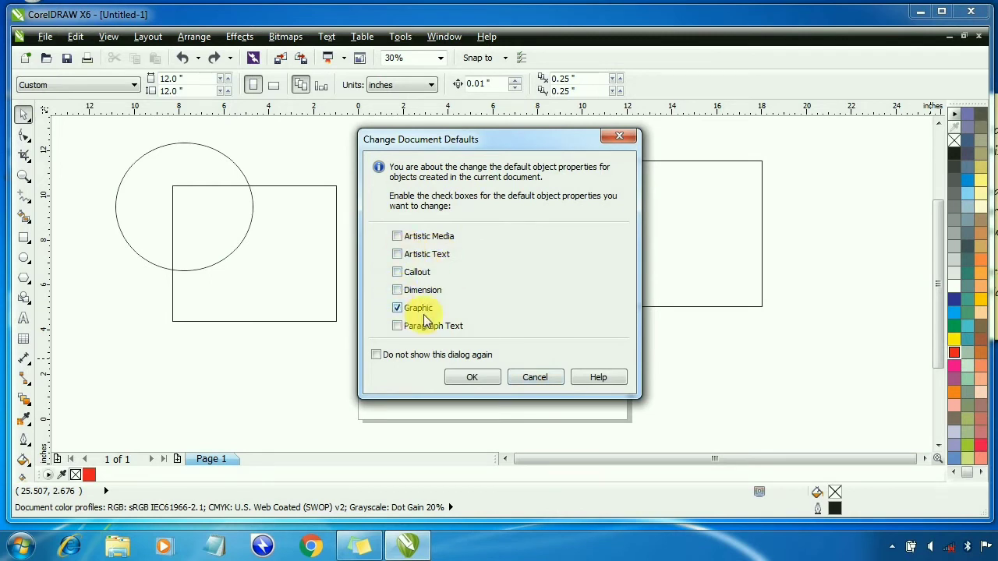
pyautogui.click(396, 309)
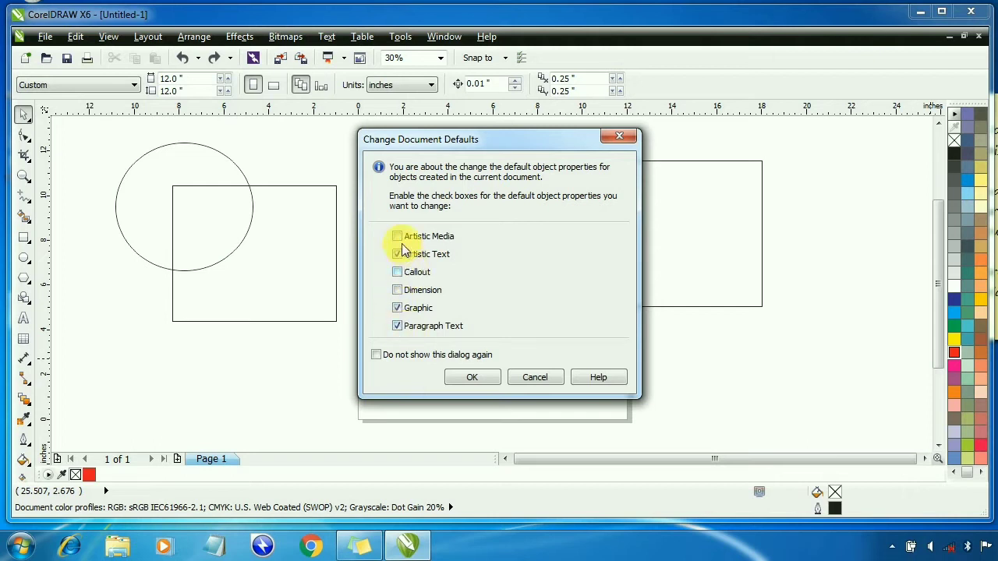
pyautogui.click(472, 377)
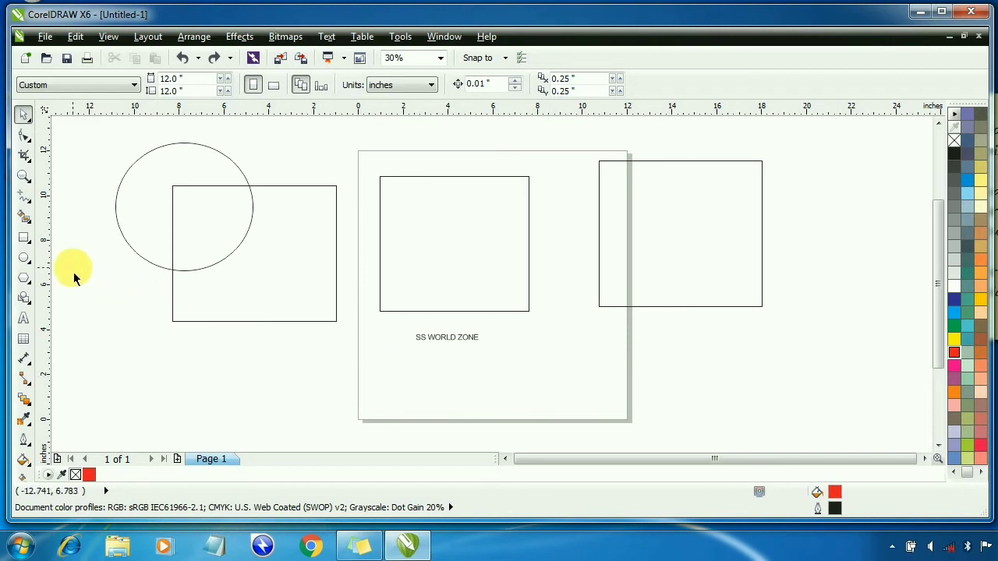
# Draw a rectangle about 6.5 × 4.5 in over the page's lower-left corner and one about 6.3 × 5.6 in across its right edge.
pyautogui.click(26, 239)
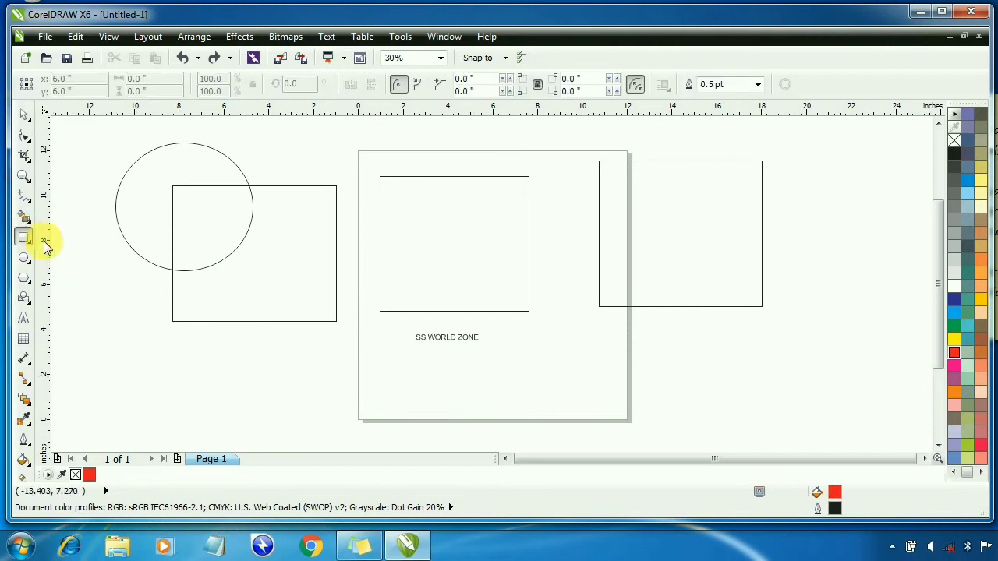
pyautogui.moveTo(329, 338); pyautogui.dragTo(472, 439)
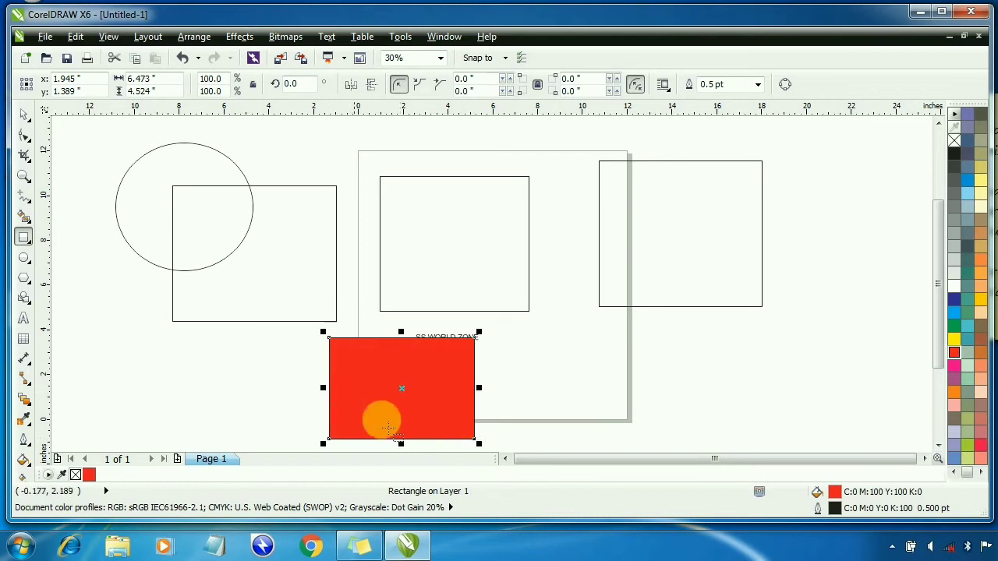
pyautogui.click(575, 199)
pyautogui.moveTo(575, 200); pyautogui.dragTo(711, 318)
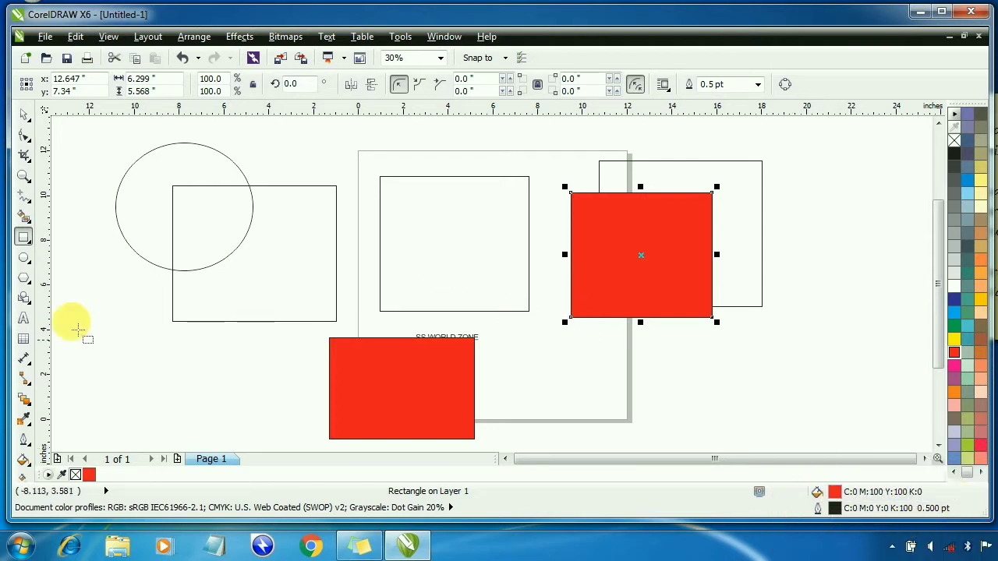
# Draw an ellipse about 8.3 × 7.5 in between the two red rectangles and one about 9.3 × 8.2 in over the unfilled ellipse.
pyautogui.click(24, 258)
pyautogui.moveTo(434, 223); pyautogui.dragTo(620, 399)
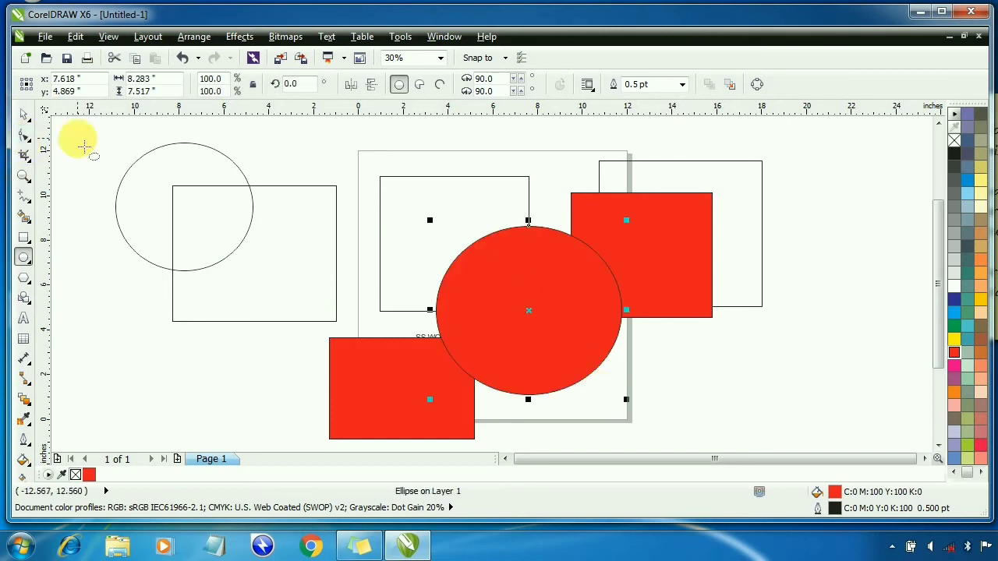
pyautogui.moveTo(78, 139); pyautogui.dragTo(283, 321)
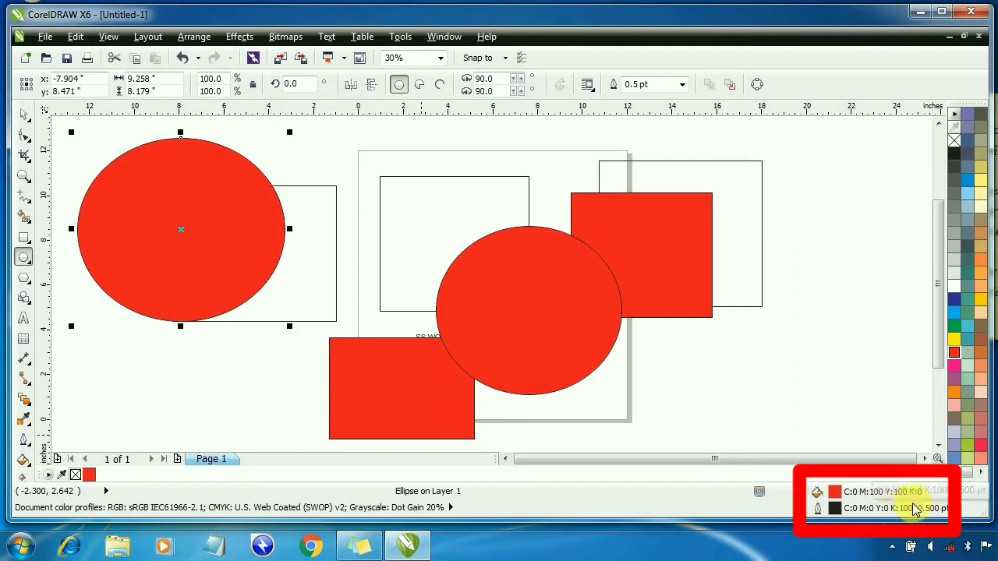
# Add the artistic text "SS WORLD ZONE" just above the page's upper-left corner.
pyautogui.press('F8')
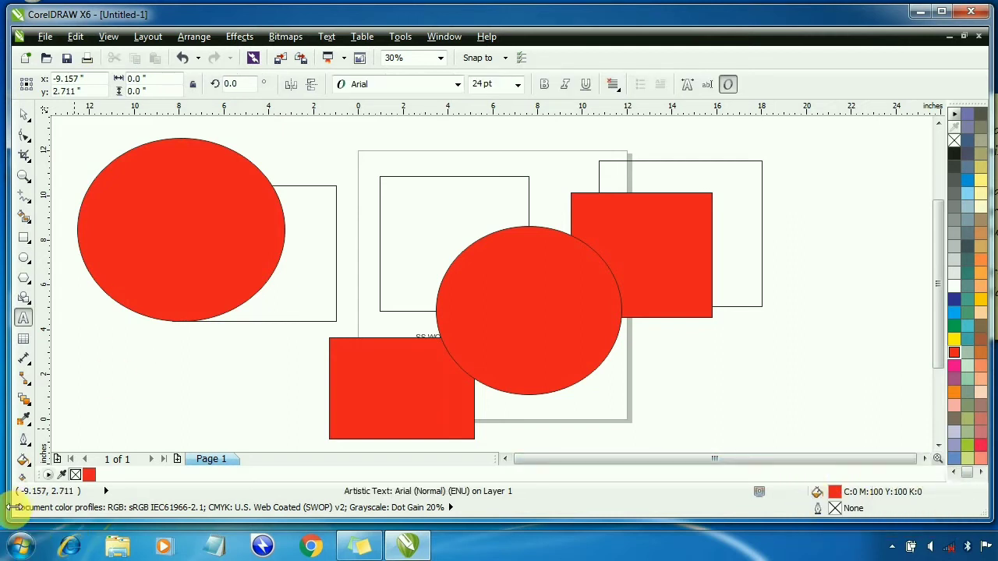
pyautogui.click(329, 141)
pyautogui.write('SS WORLD ZON')
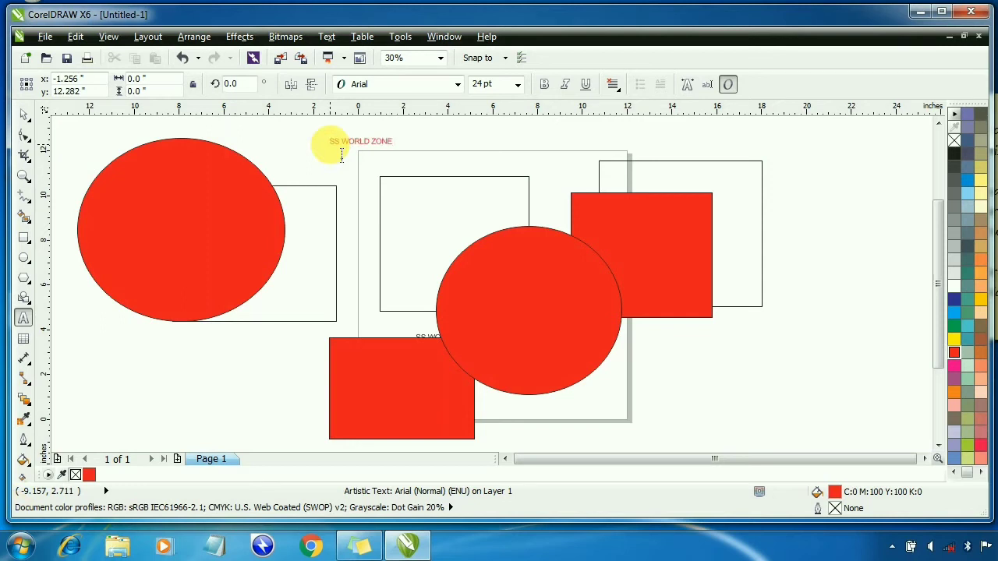
pyautogui.write('E')
pyautogui.press('Escape')
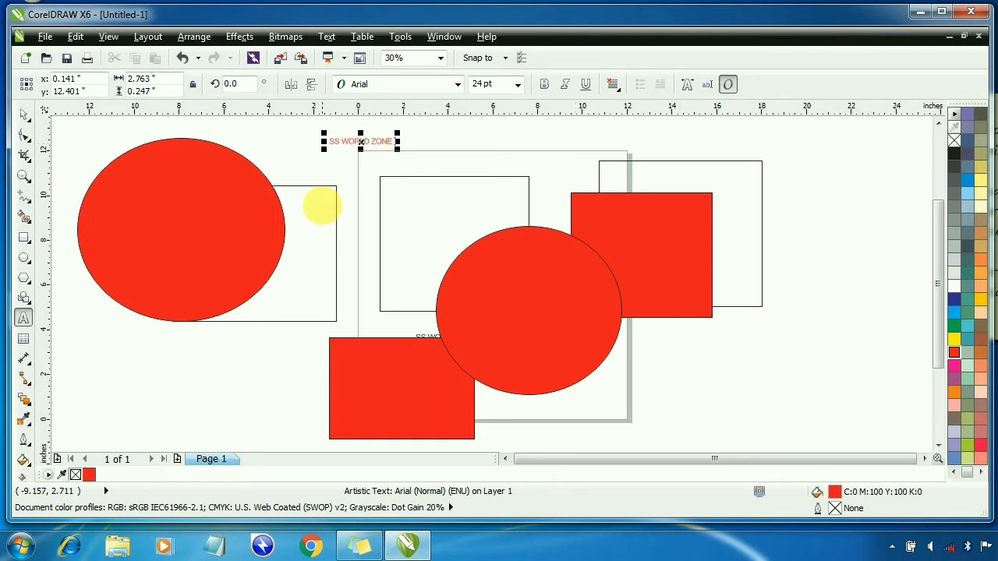
# Draw a rectangle about 6.6 × 6.4 in across the page's left edge and one about 6.1 × 6.3 in far right of the page.
pyautogui.click(23, 238)
pyautogui.moveTo(324, 176); pyautogui.dragTo(472, 321)
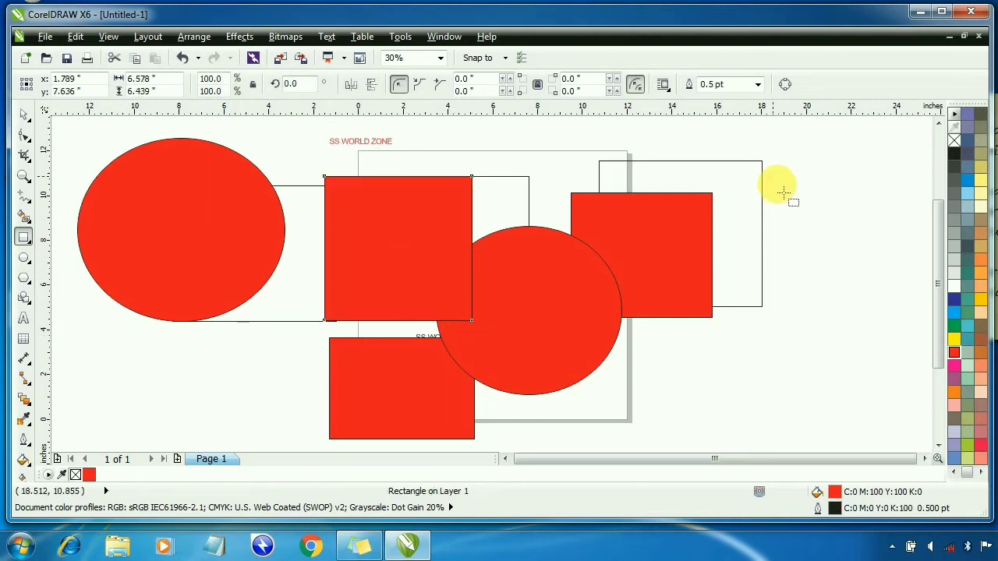
pyautogui.moveTo(772, 177); pyautogui.dragTo(910, 319)
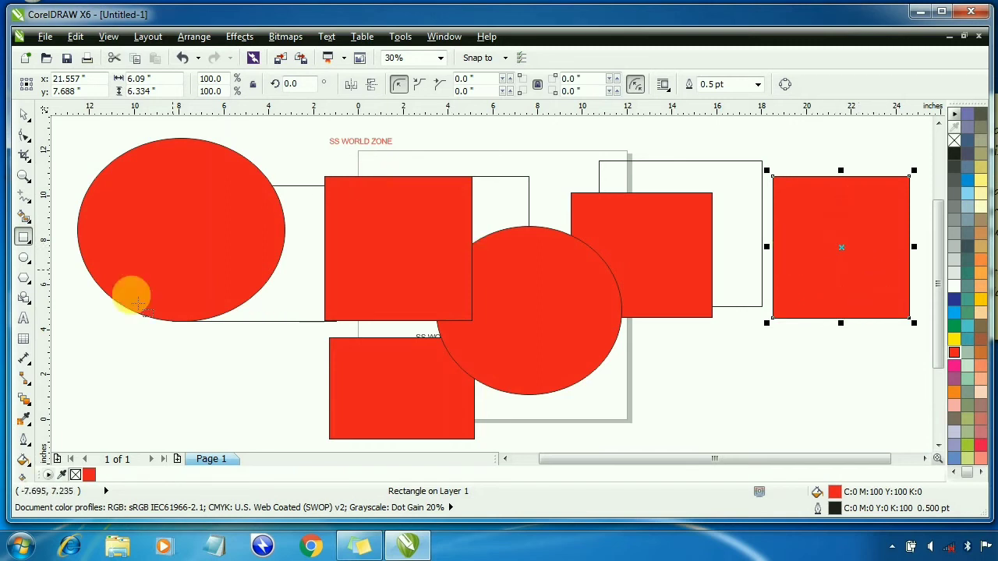
pyautogui.click(23, 318)
pyautogui.click(116, 344)
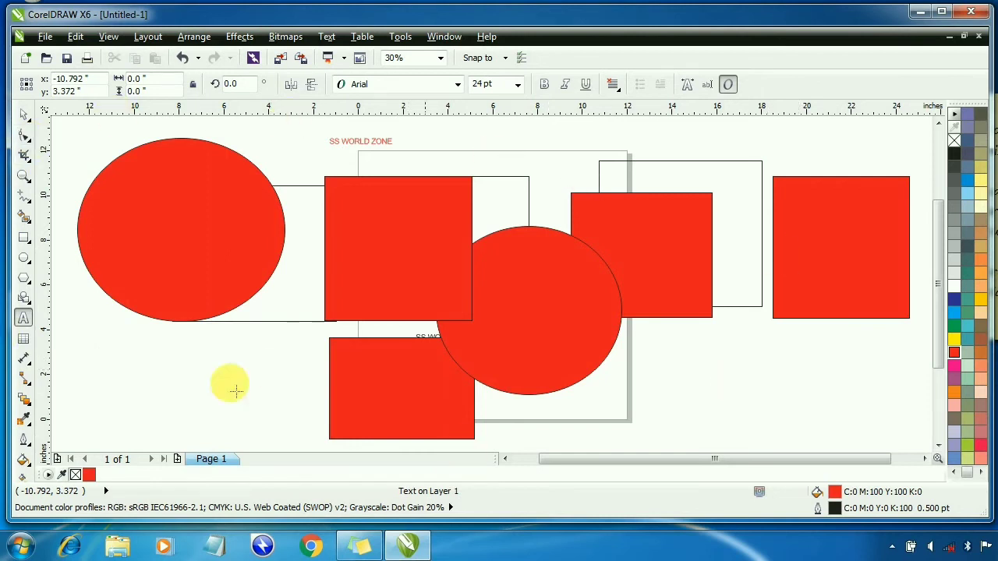
pyautogui.click(351, 203)
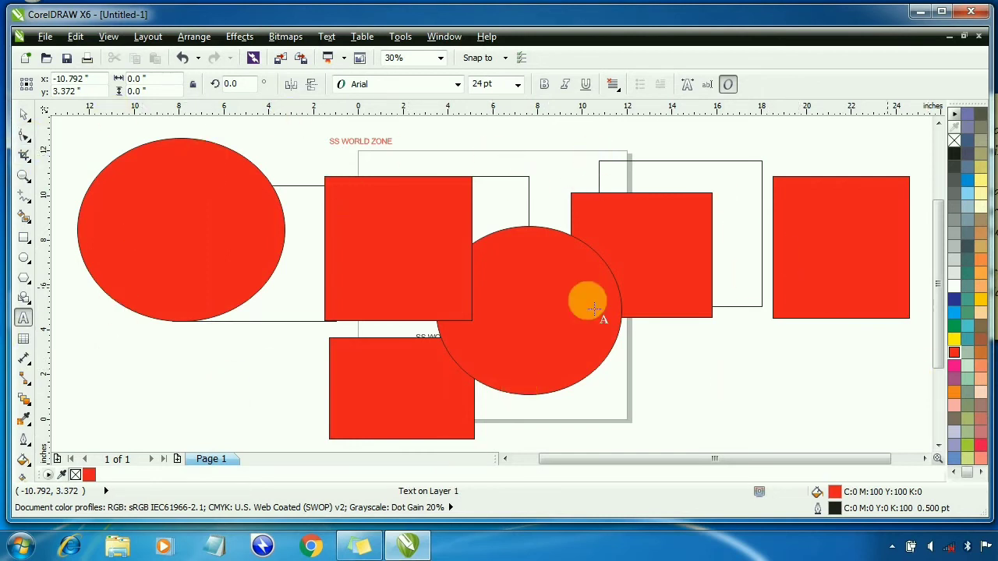
# Set the document's default fill for artistic text to black (K 100), excluding graphics from the change.
pyautogui.click(24, 117)
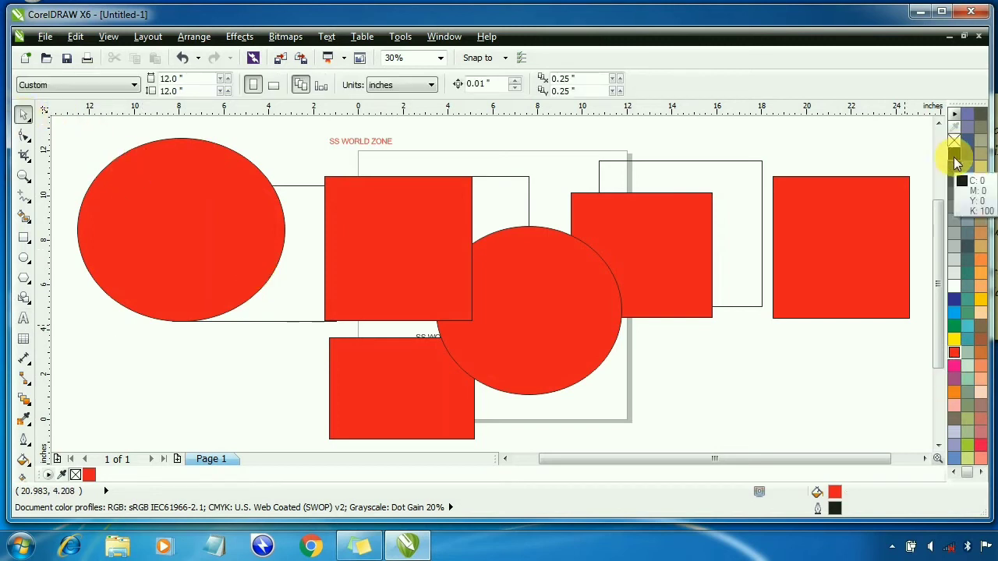
pyautogui.click(954, 154)
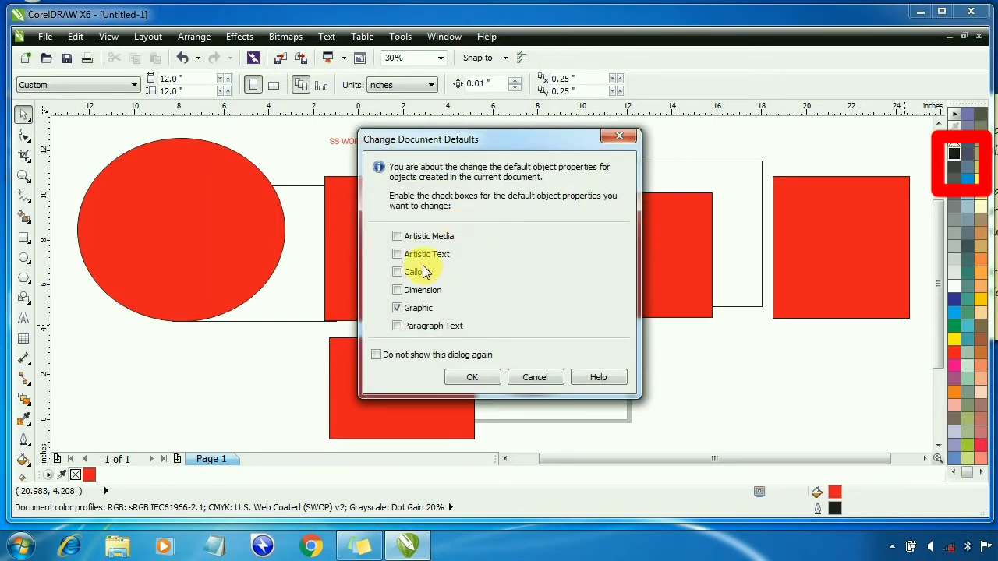
pyautogui.click(397, 308)
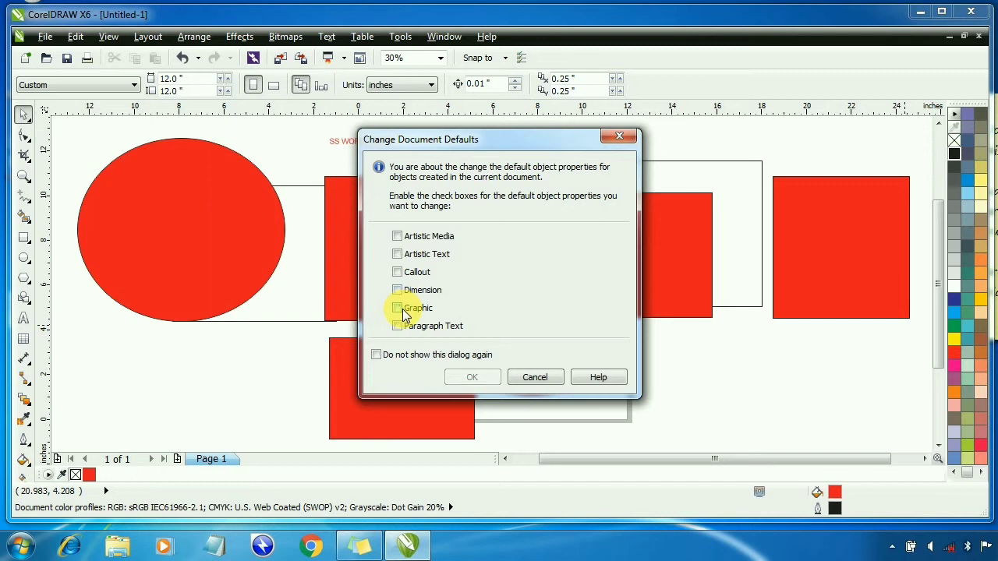
pyautogui.click(398, 254)
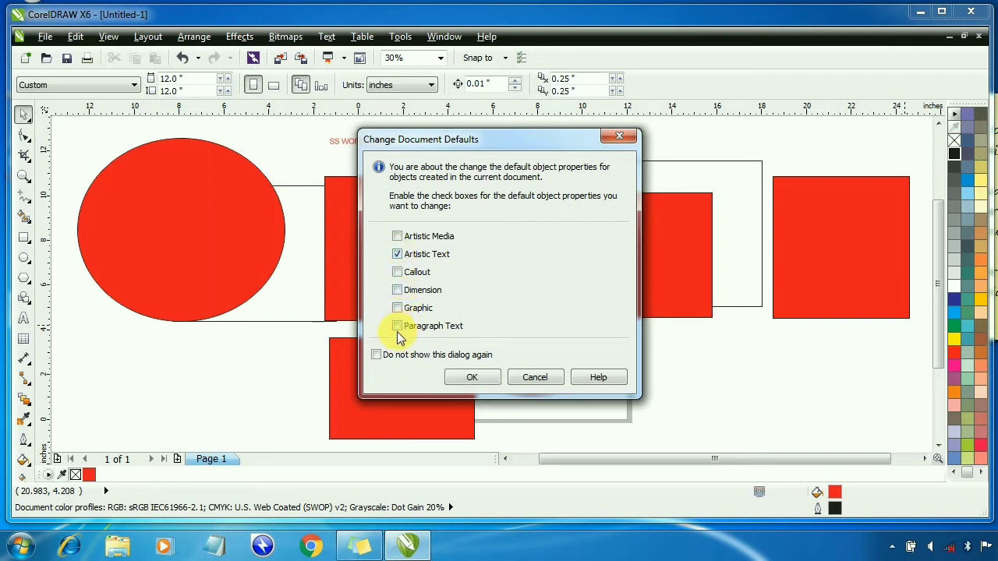
pyautogui.click(471, 377)
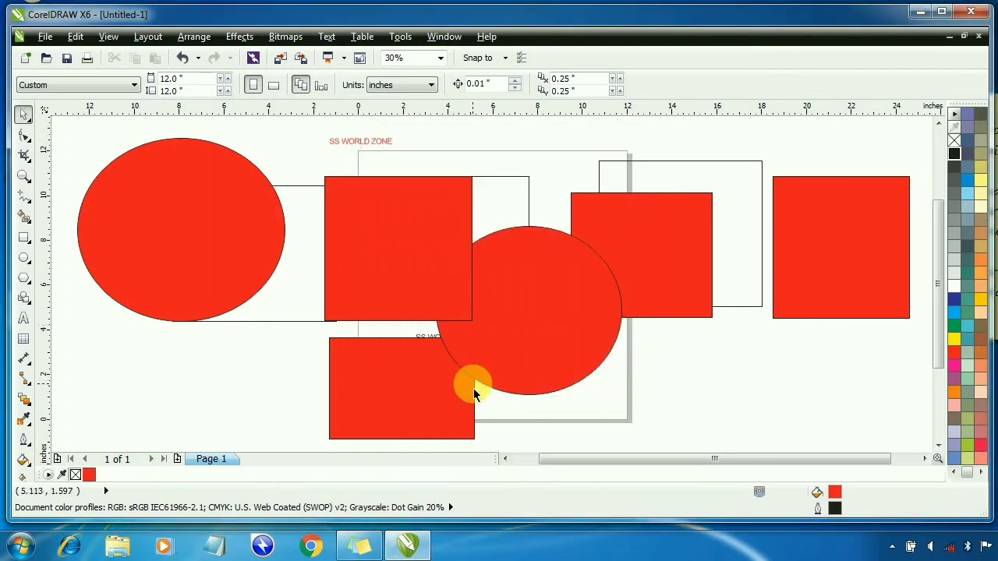
# Add the artistic text "SS WORLD ZONE" below the large red ellipse left of the page.
pyautogui.click(23, 317)
pyautogui.click(188, 373)
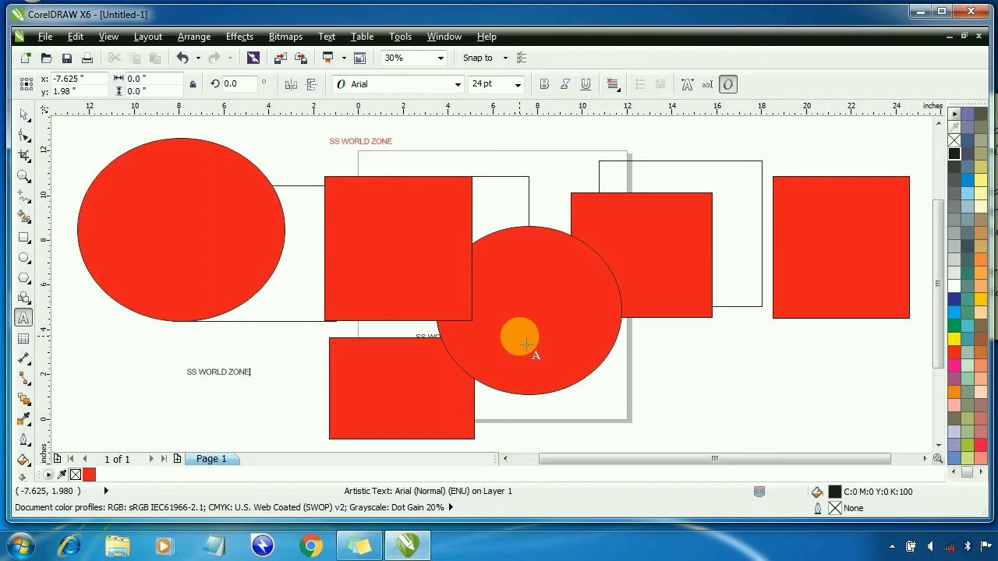
pyautogui.click(217, 372)
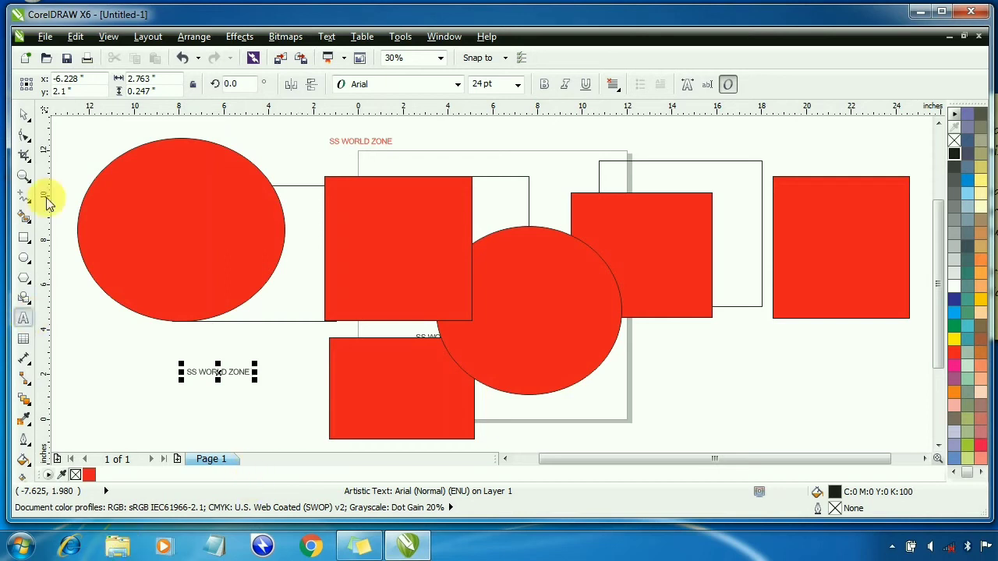
pyautogui.click(23, 114)
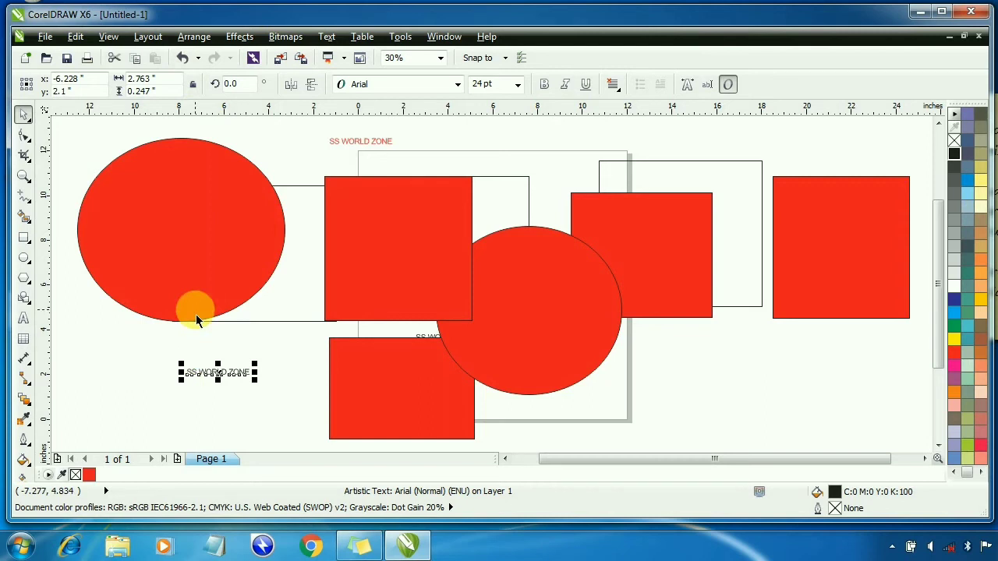
# Set the document's default outline width for graphics to 4 pt with nothing selected.
pyautogui.click(108, 368)
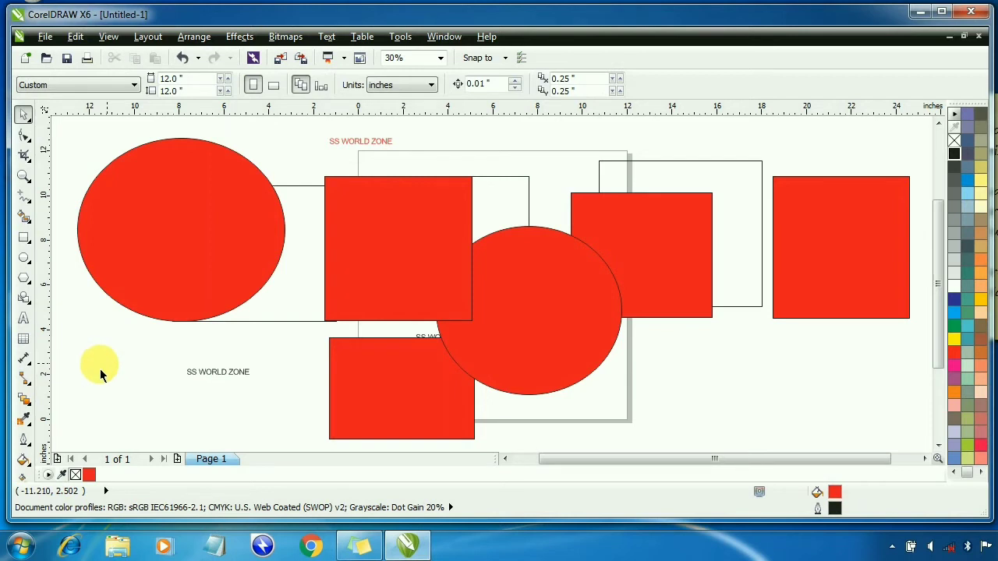
pyautogui.click(24, 441)
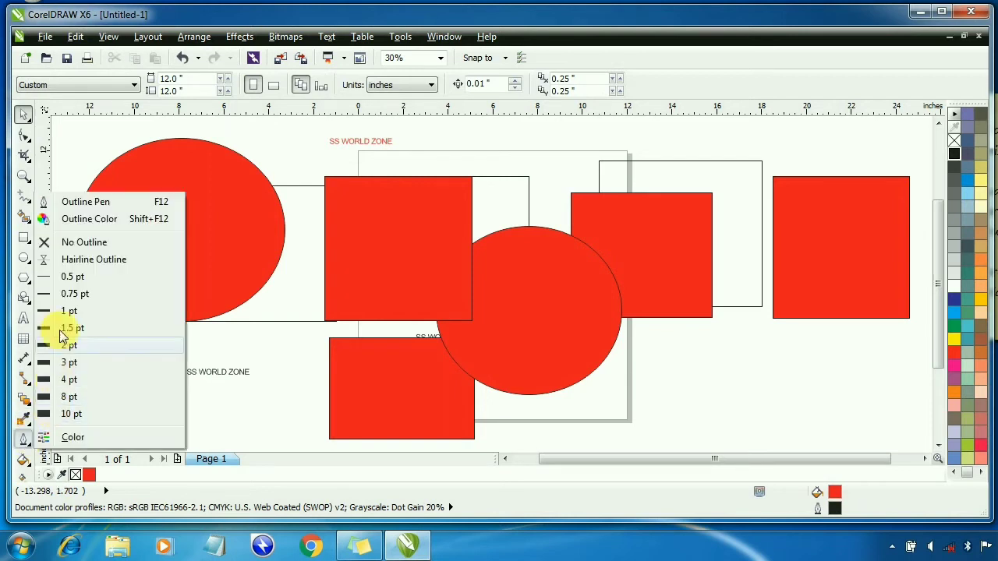
pyautogui.click(87, 204)
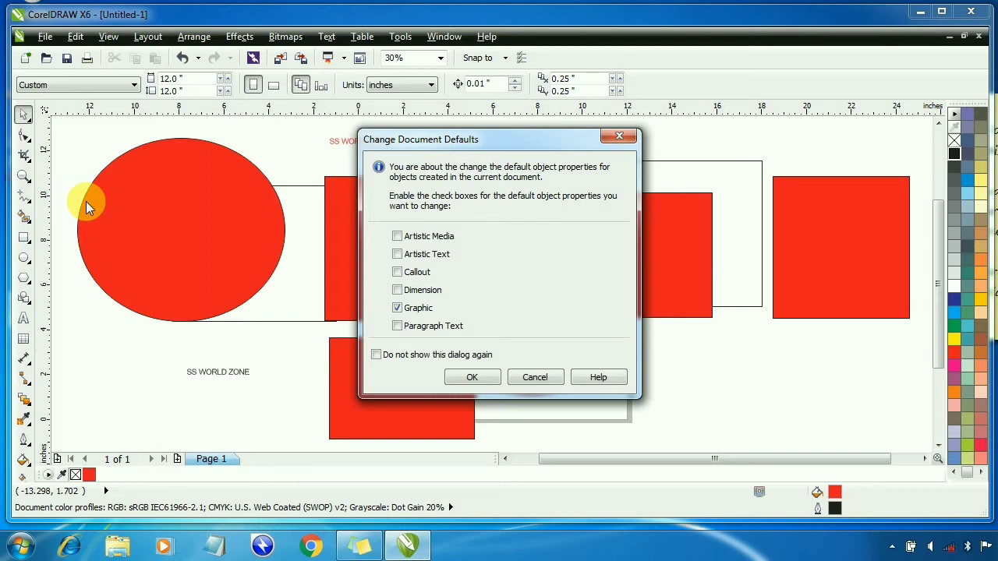
pyautogui.click(460, 378)
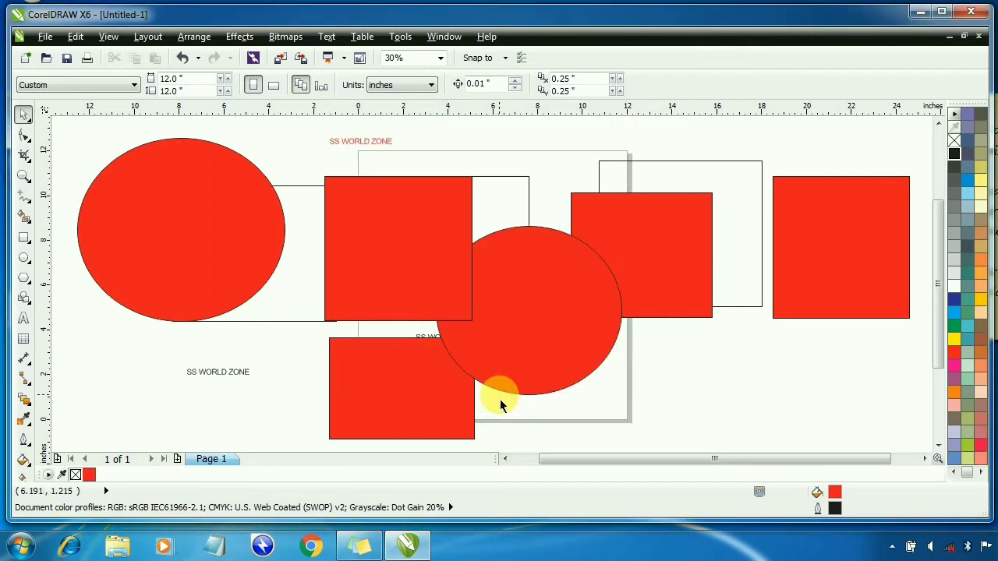
# Draw an ellipse right of the page's lower edge and two rectangles, about 8.4 × 7.4 in overlapping the large ellipse and 8.0 × 5.3 in below it.
pyautogui.click(24, 237)
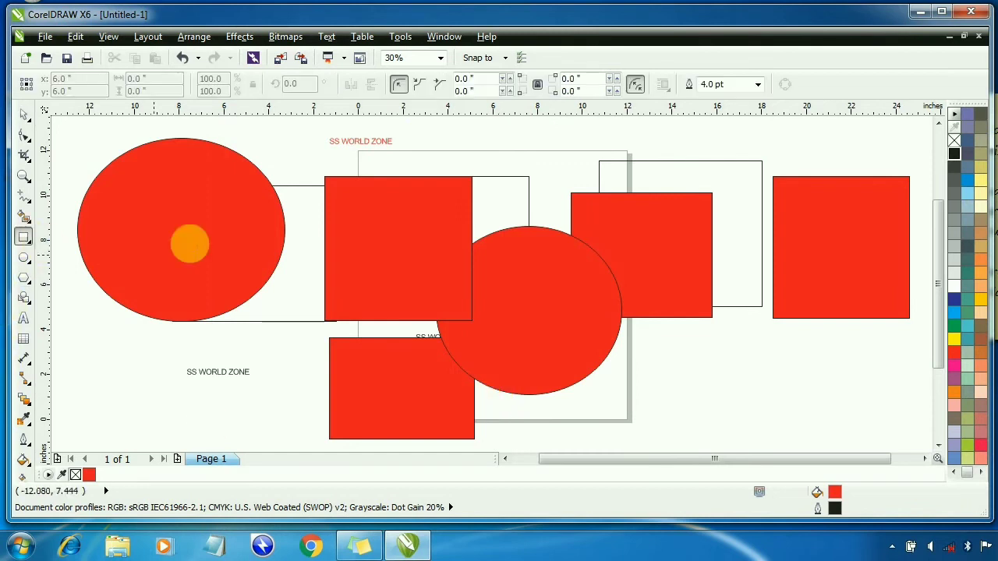
pyautogui.moveTo(226, 128); pyautogui.dragTo(414, 295)
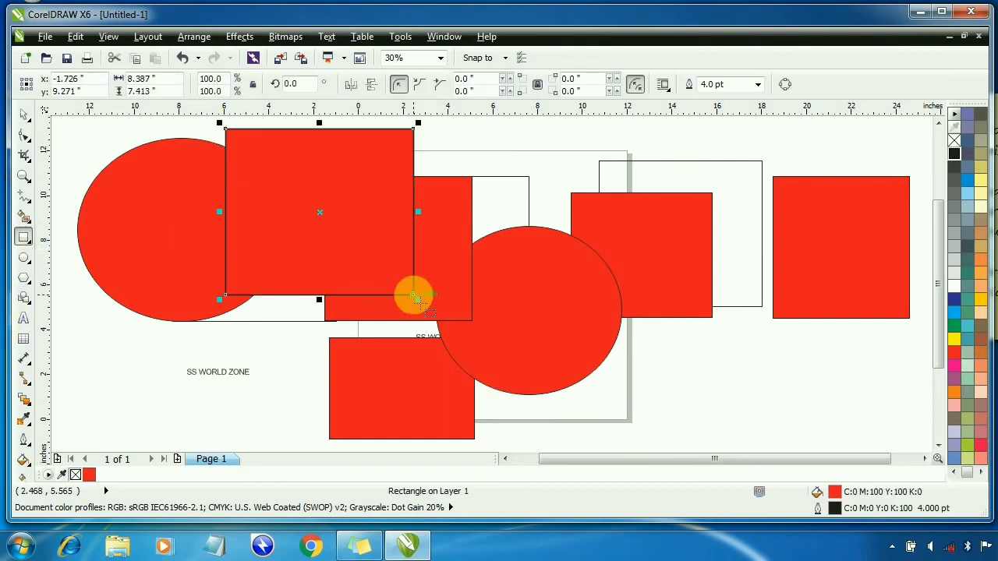
pyautogui.click(23, 258)
pyautogui.moveTo(694, 326); pyautogui.dragTo(850, 451)
pyautogui.click(23, 237)
pyautogui.moveTo(109, 316); pyautogui.dragTo(290, 435)
# Deselect everything and set the document's default outline width for graphics to 0.5 pt.
pyautogui.click(23, 115)
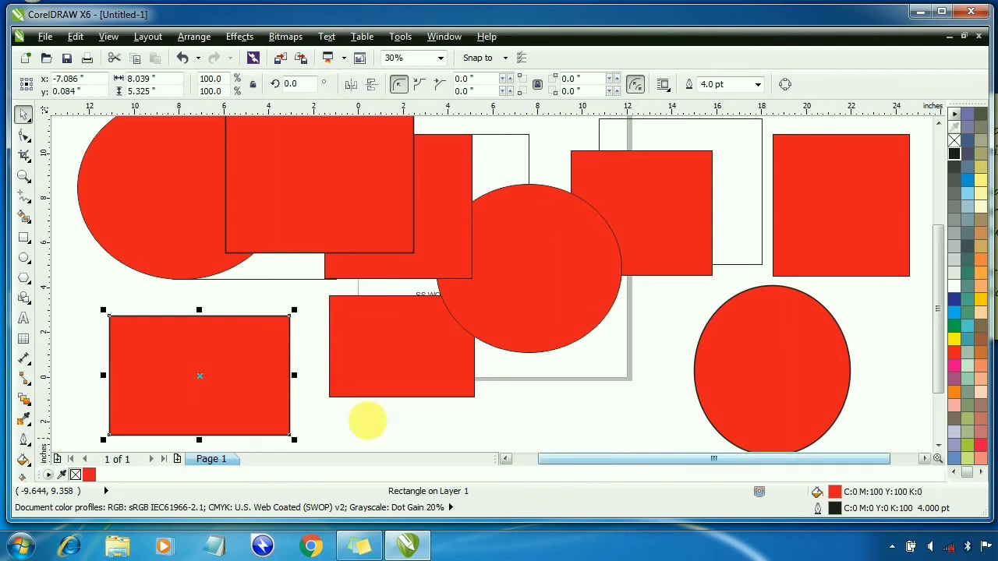
pyautogui.click(526, 419)
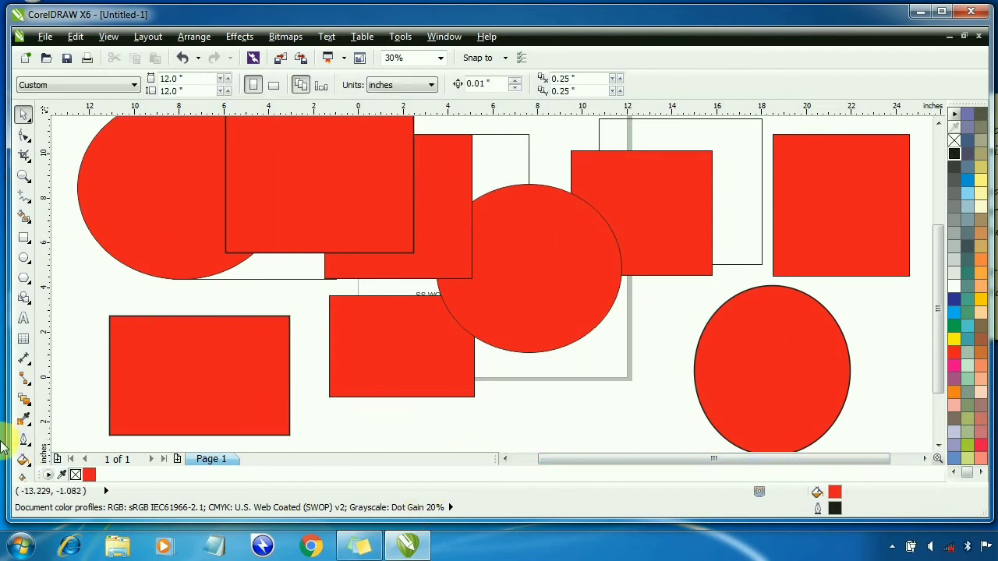
pyautogui.click(24, 440)
pyautogui.click(23, 422)
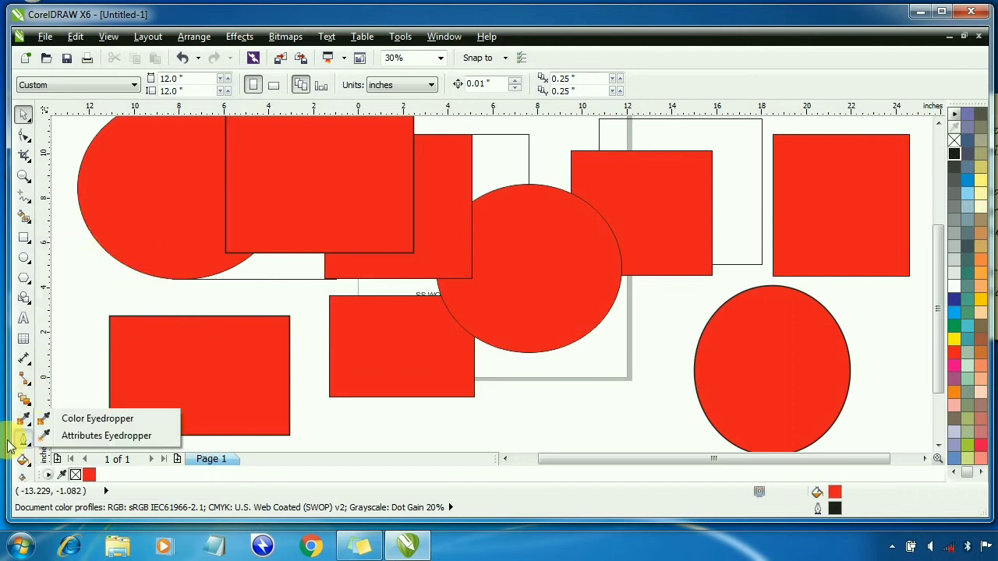
pyautogui.click(24, 439)
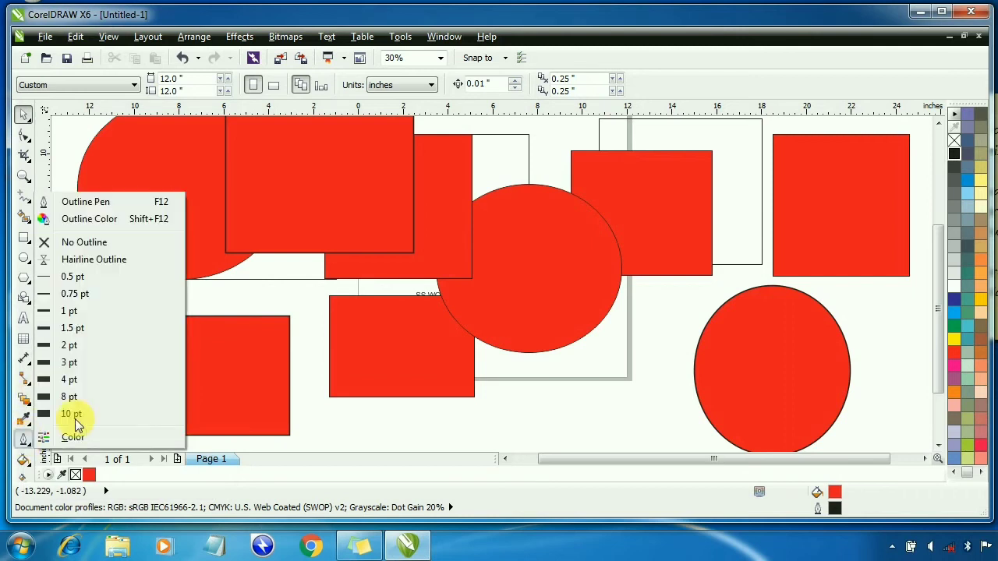
pyautogui.click(97, 277)
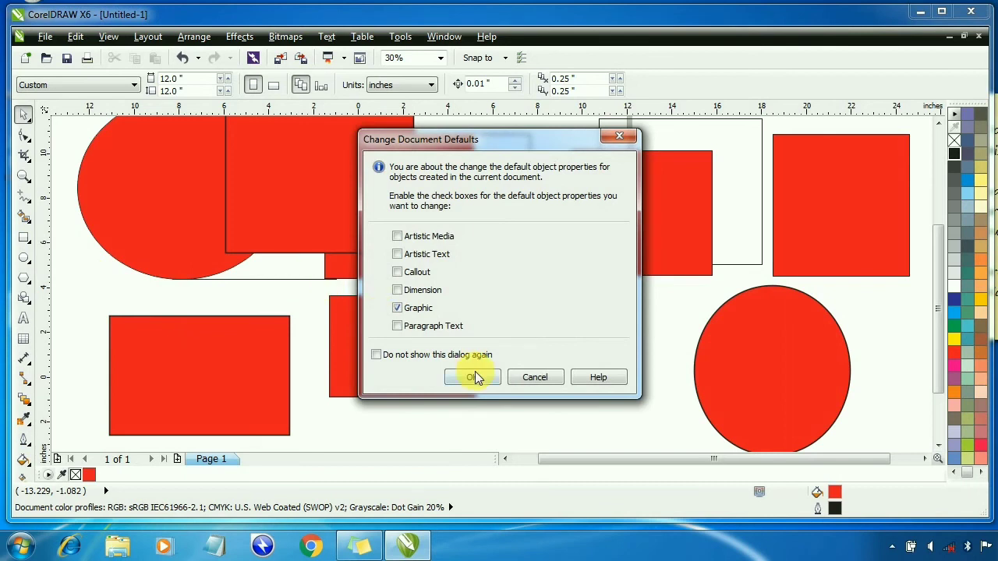
pyautogui.click(473, 377)
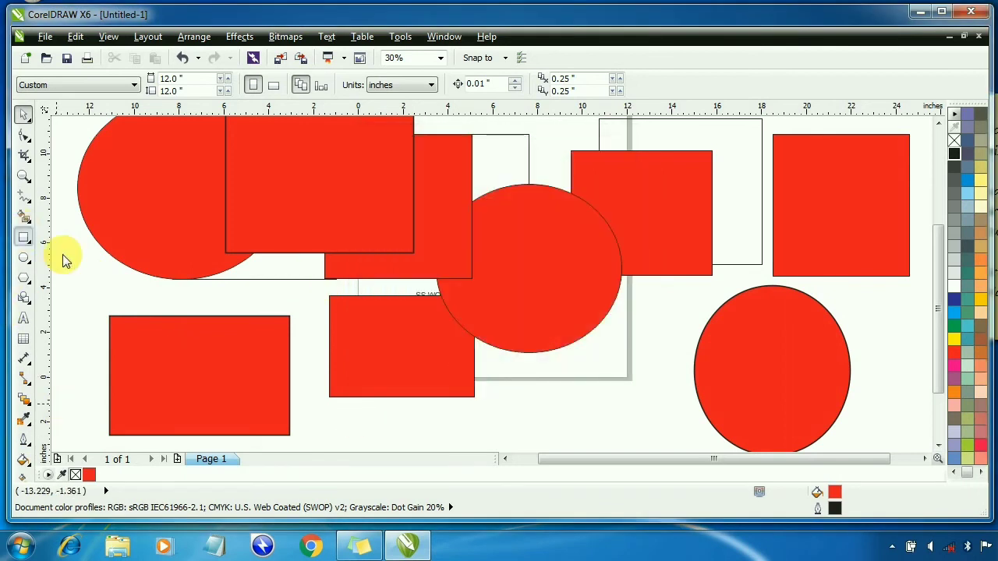
# Draw a rectangle about 8.1 × 7.0 in across the page's lower half and an ellipse about 8.1 × 7.6 in left of the page.
pyautogui.click(23, 238)
pyautogui.moveTo(454, 269); pyautogui.dragTo(636, 426)
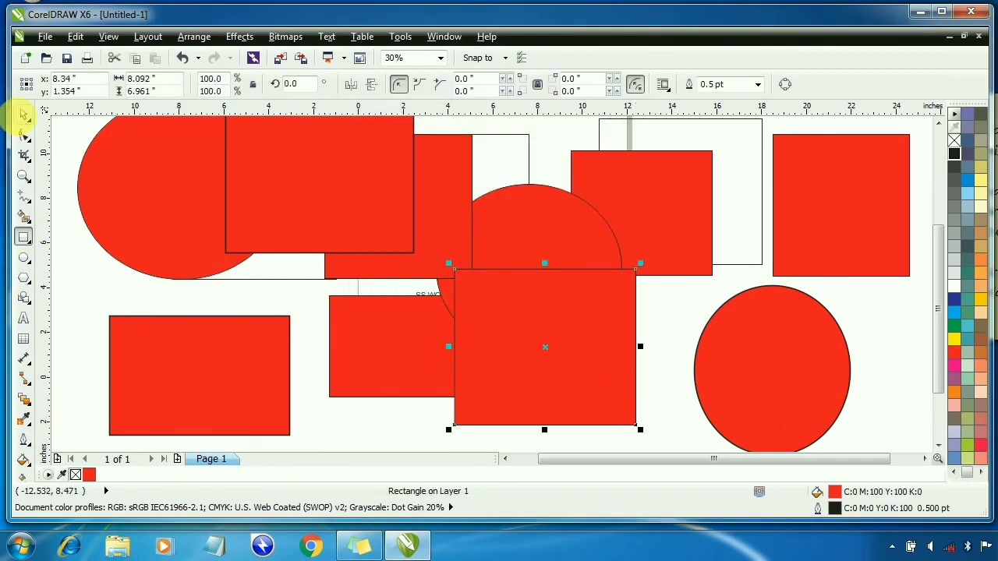
pyautogui.click(24, 257)
pyautogui.moveTo(90, 163); pyautogui.dragTo(283, 343)
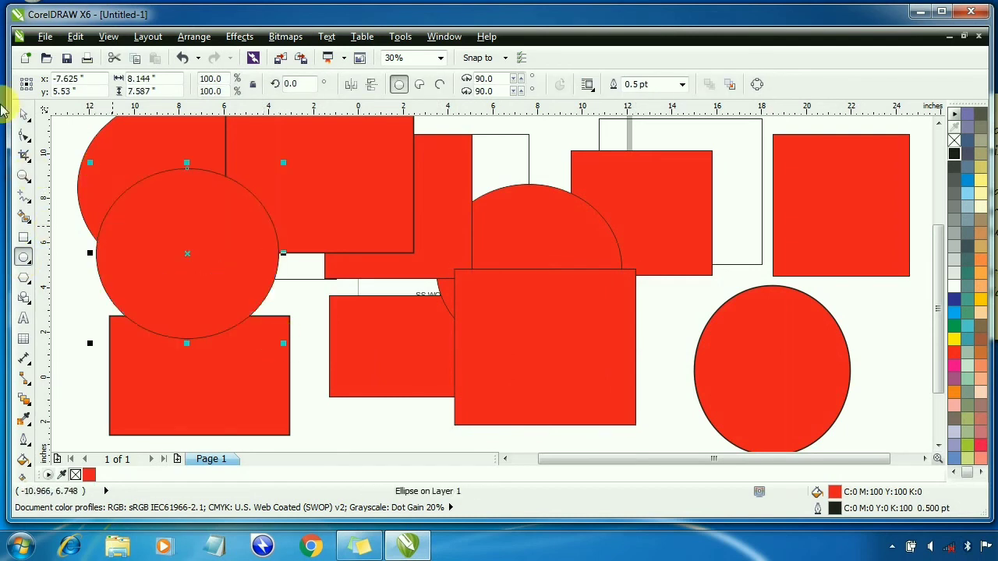
# Deselect the ellipse and set the document's default fill for graphics to no fill.
pyautogui.click(24, 114)
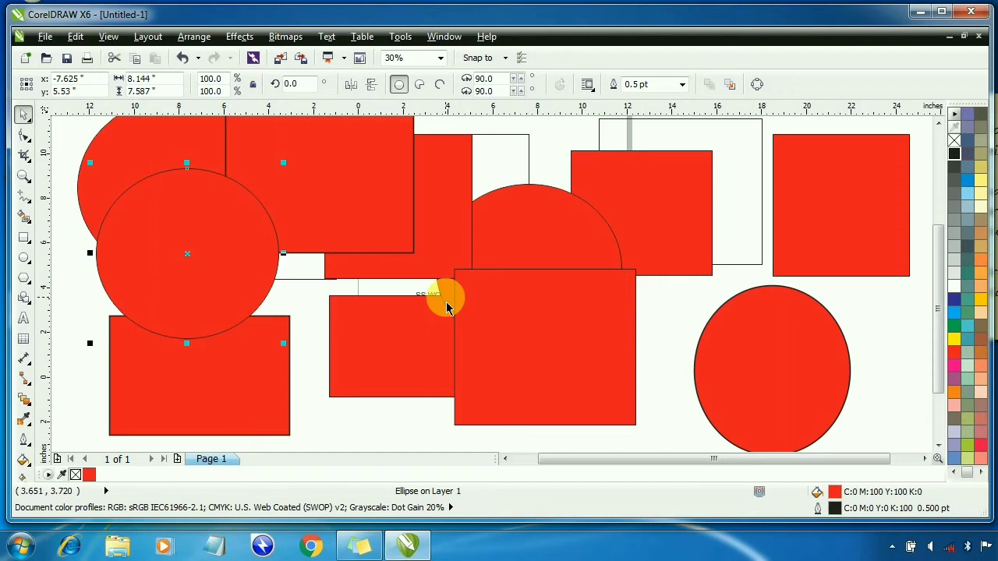
pyautogui.click(541, 138)
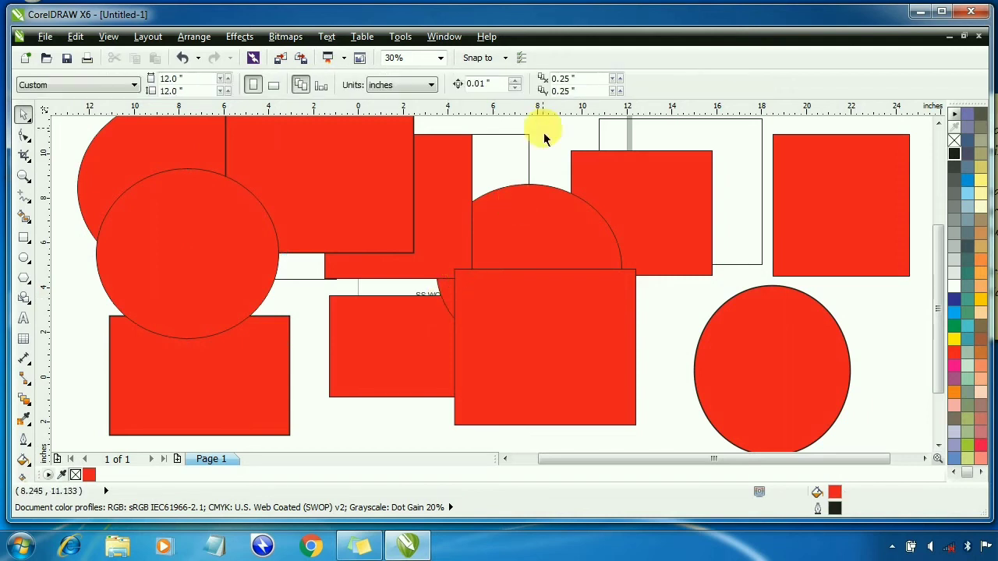
pyautogui.click(952, 138)
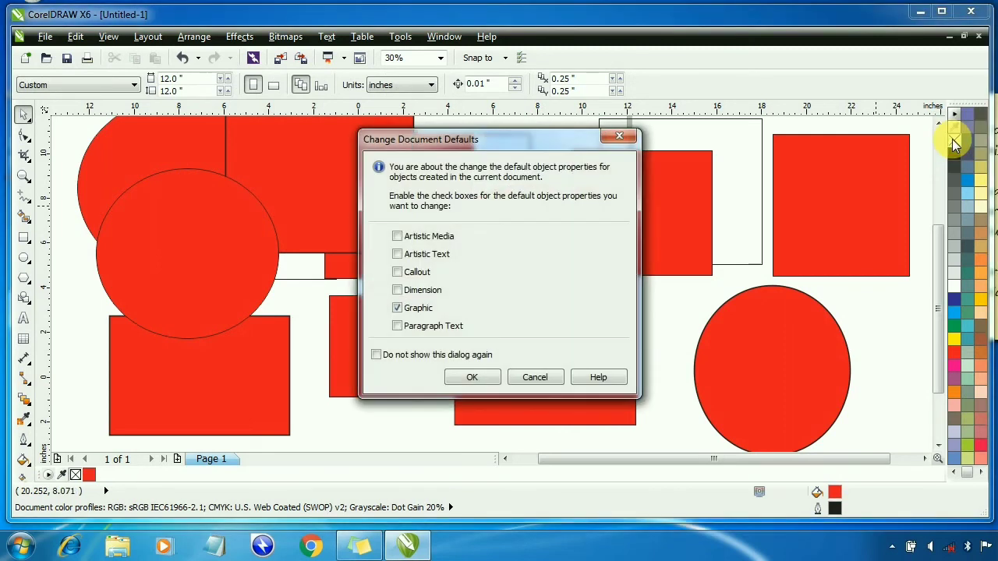
pyautogui.click(471, 377)
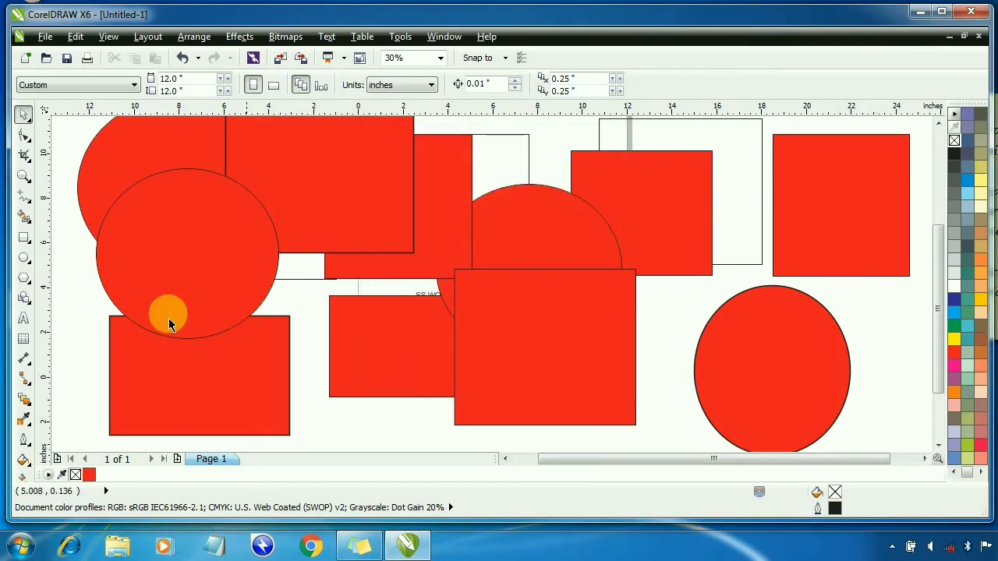
# Draw a rectangle across the page's right edge and another about 10.8 × 11.9 in far left of all the red shapes.
pyautogui.click(23, 238)
pyautogui.moveTo(480, 182); pyautogui.dragTo(696, 369)
pyautogui.scroll(-2, 624, 286)
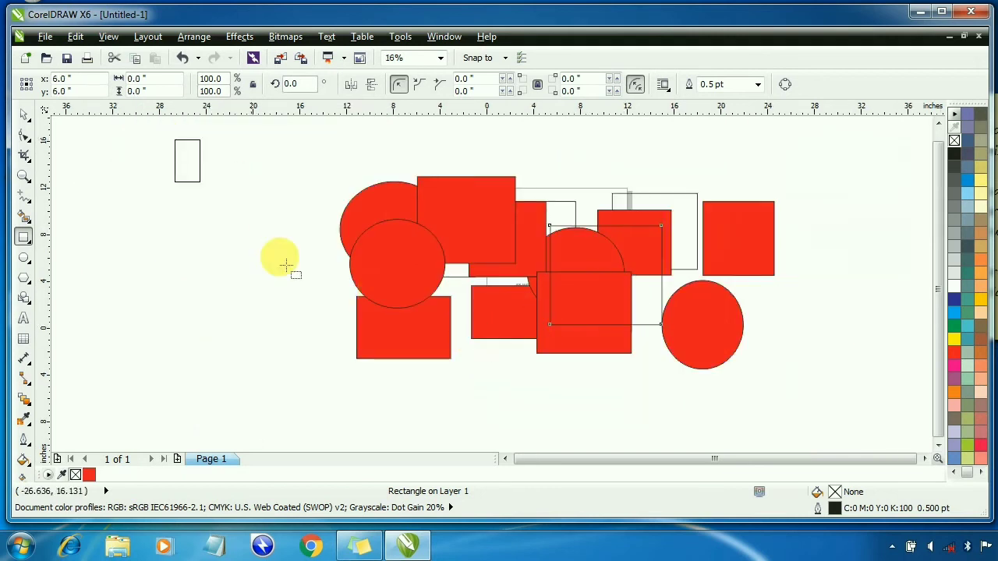
pyautogui.moveTo(286, 265); pyautogui.dragTo(302, 278)
# Draw an ellipse about 14.3 × 13.7 in overlapping the far-left unfilled rectangle's lower part and a wide ellipse across the page's upper edge.
pyautogui.click(24, 257)
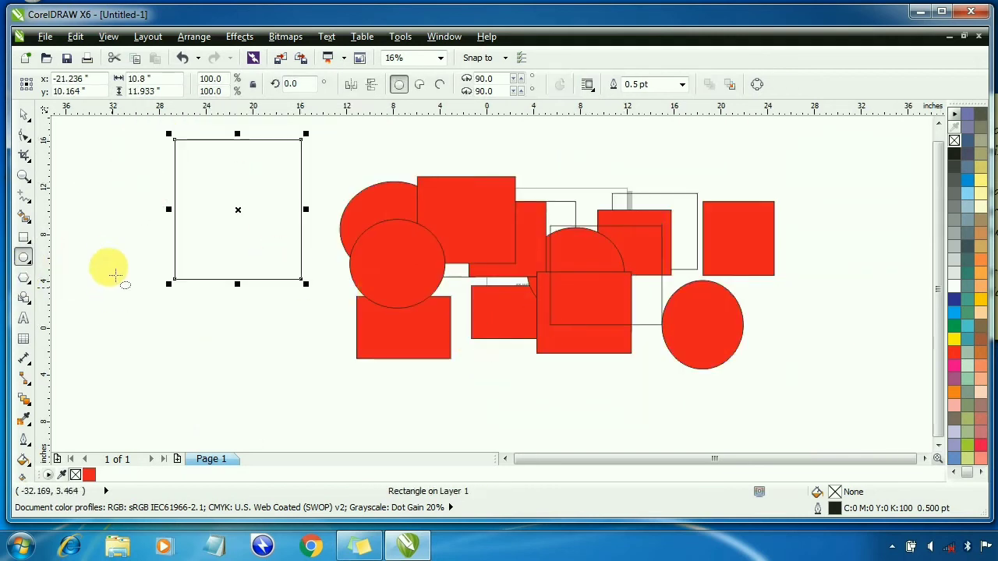
pyautogui.moveTo(114, 274); pyautogui.dragTo(273, 419)
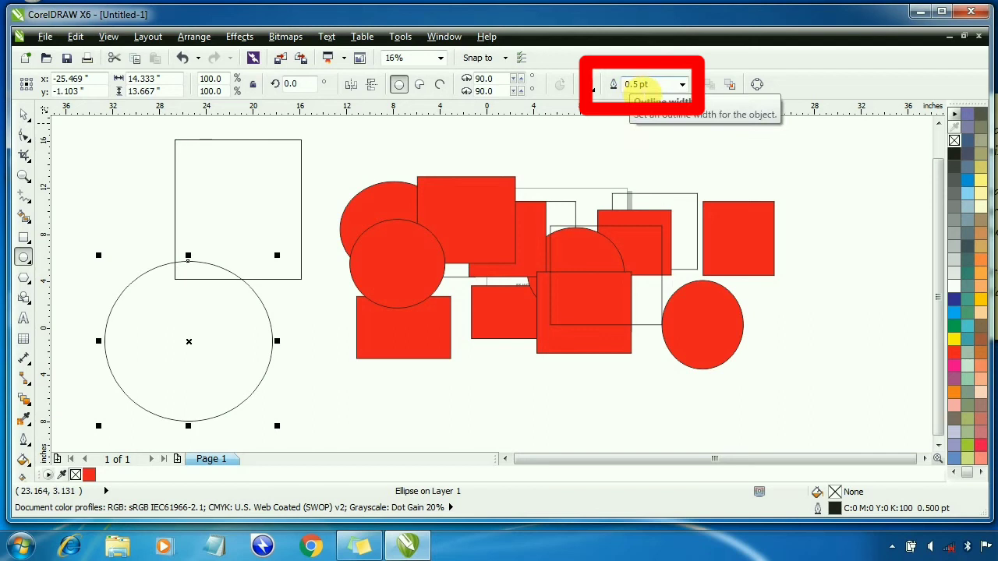
pyautogui.moveTo(507, 134)
pyautogui.mouseDown()
pyautogui.moveTo(574, 201)
pyautogui.moveTo(713, 247)
pyautogui.mouseUp()
# Set the document's default font to Times New Rom B for both artistic and paragraph text.
pyautogui.press('F8')
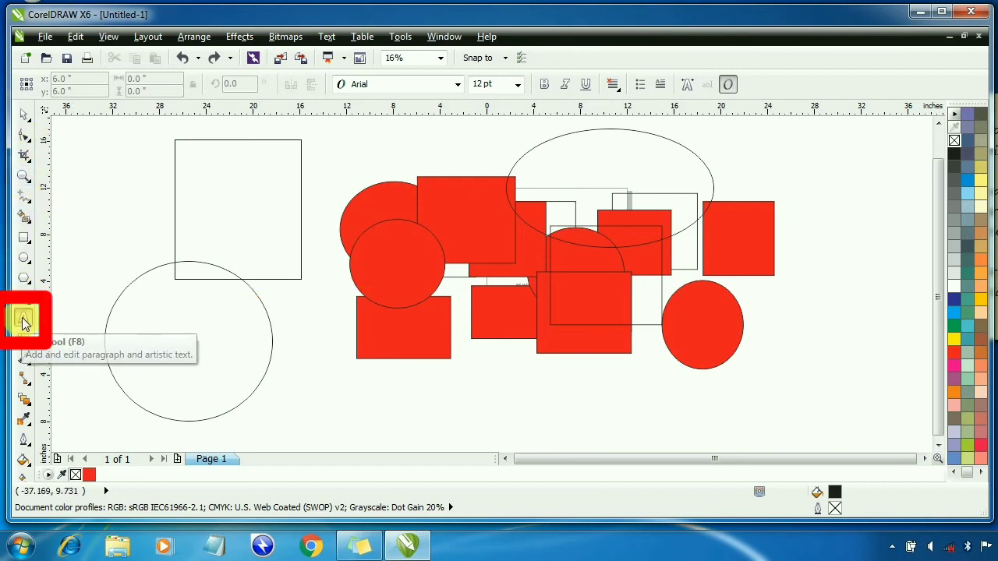
pyautogui.click(457, 86)
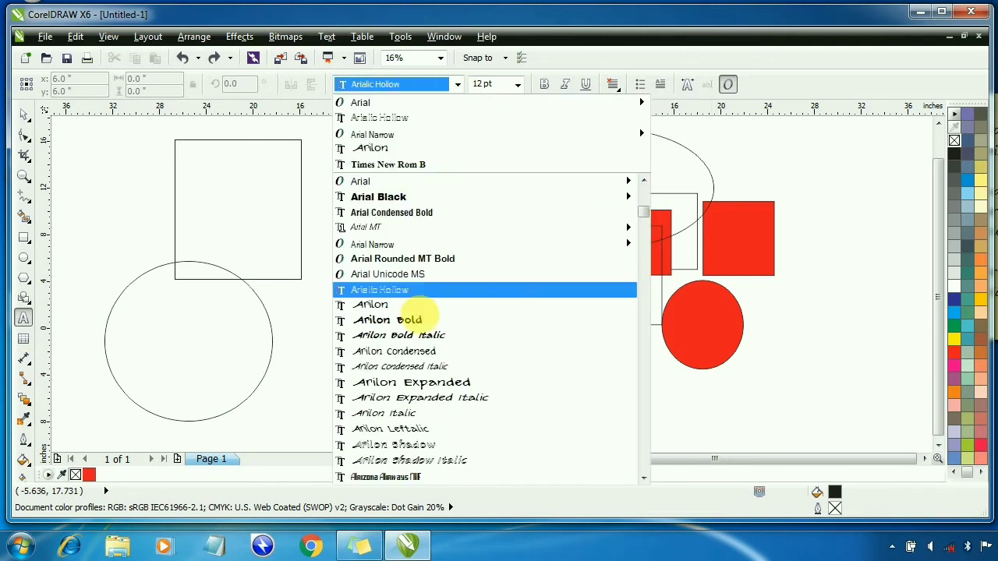
pyautogui.moveTo(624, 181)
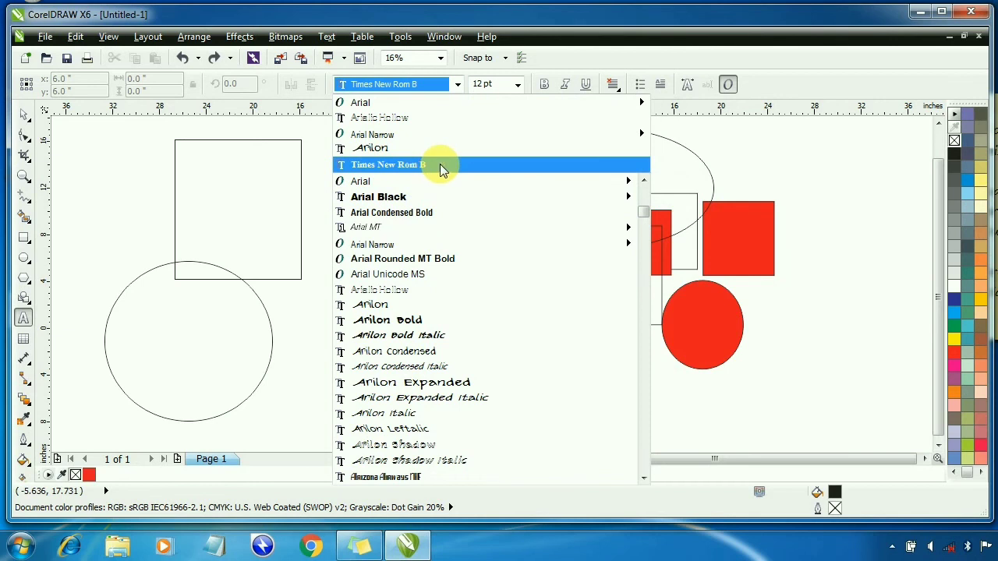
pyautogui.click(439, 163)
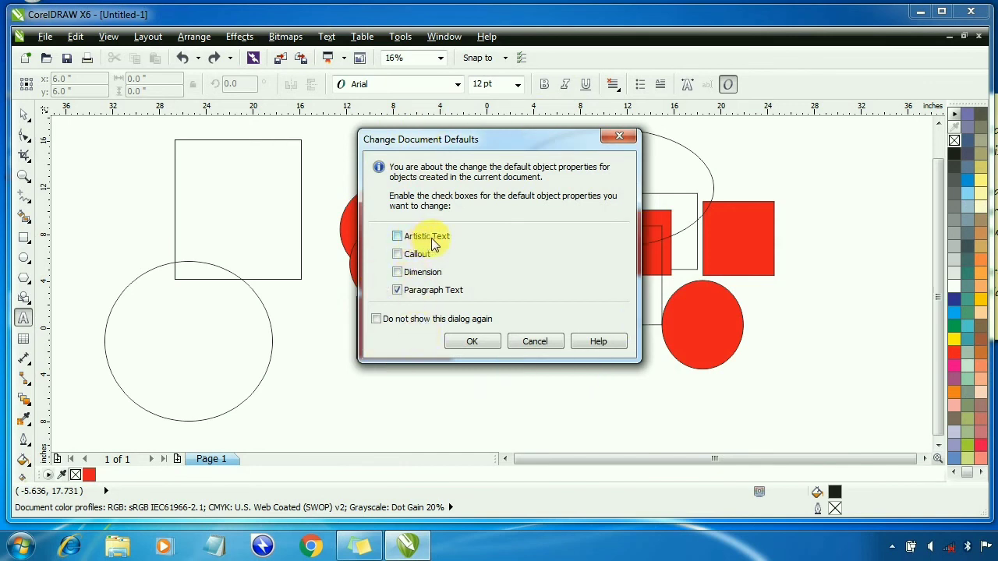
pyautogui.click(407, 238)
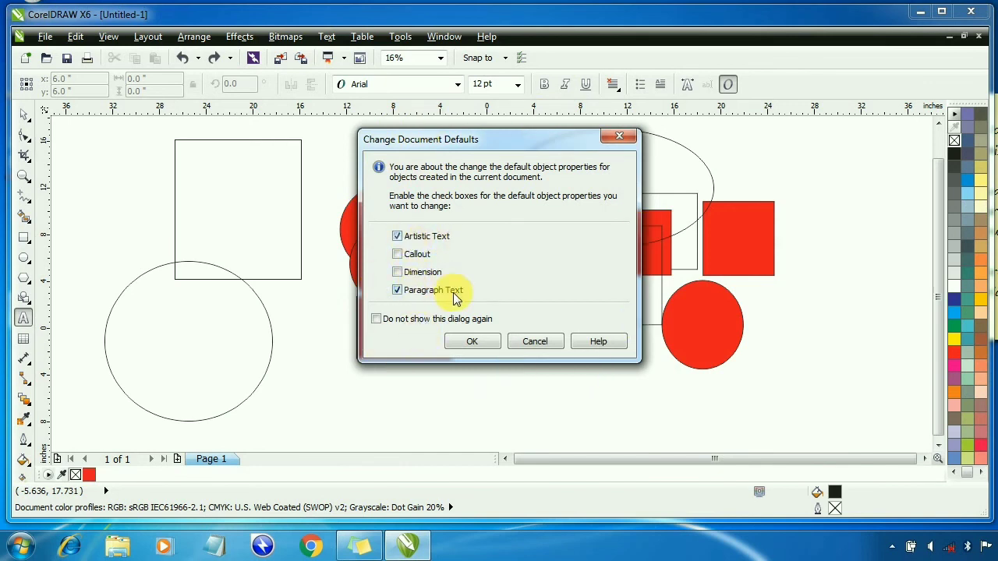
pyautogui.click(473, 342)
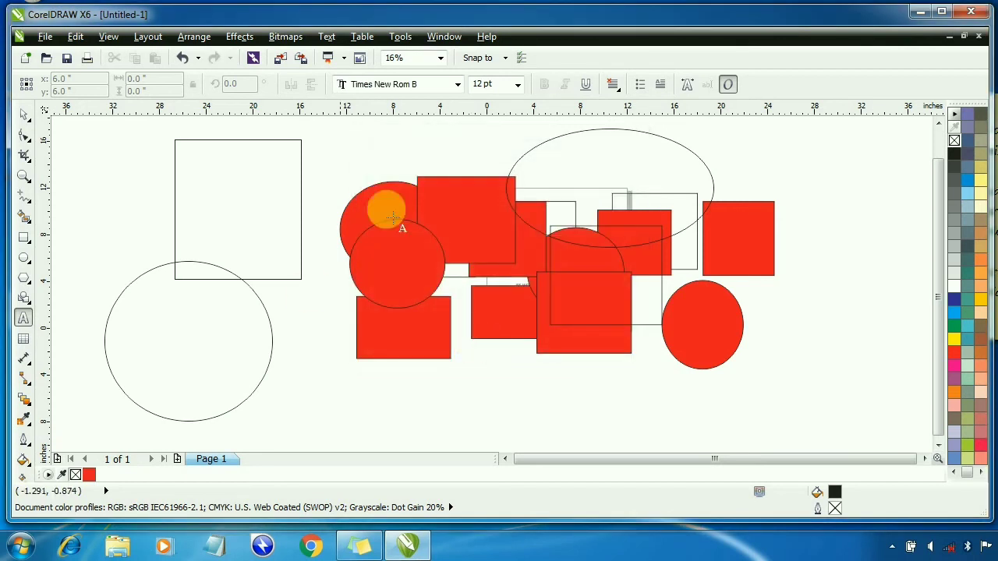
# Set the document's default font size to 72 pt for both artistic and paragraph text.
pyautogui.click(516, 85)
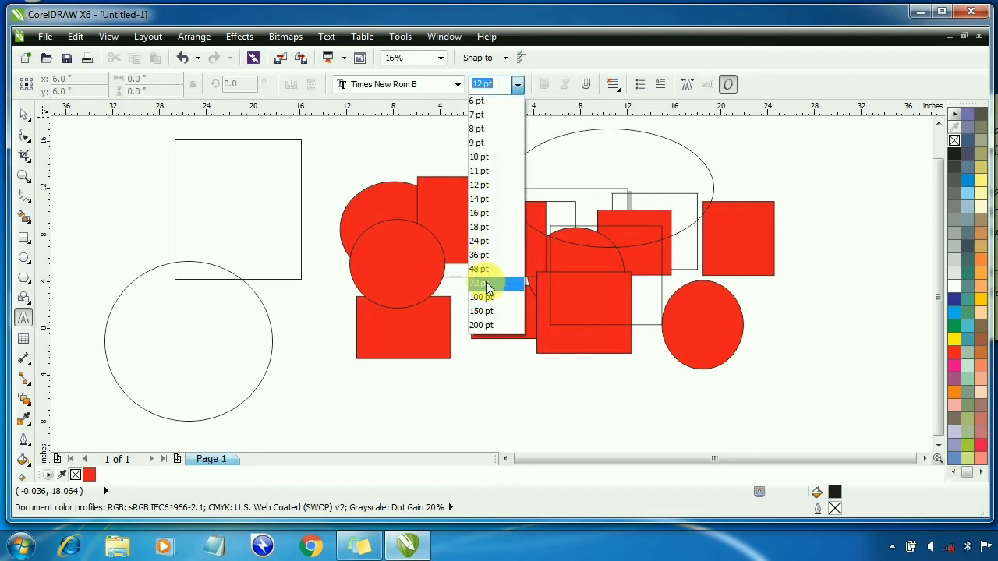
pyautogui.click(488, 284)
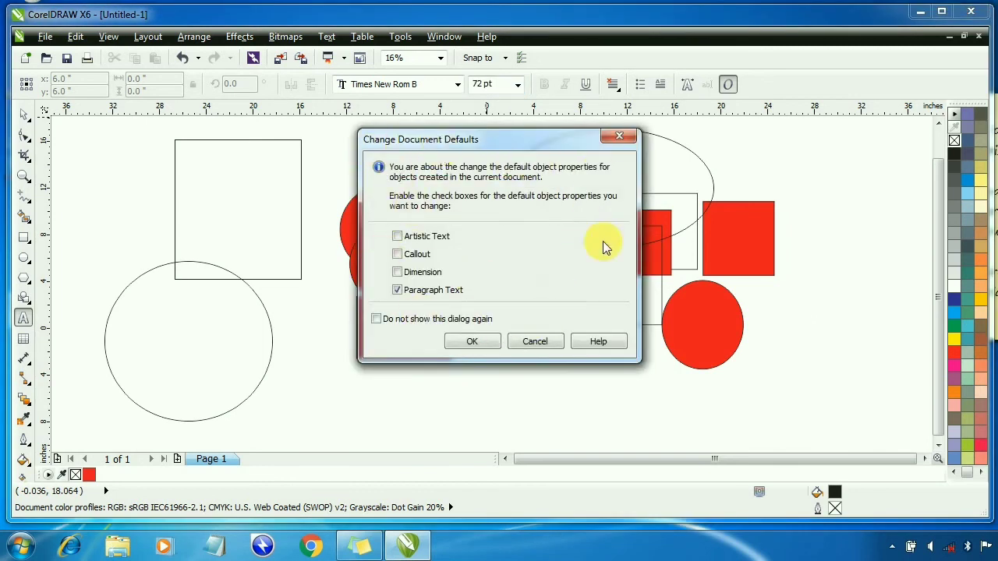
pyautogui.click(398, 236)
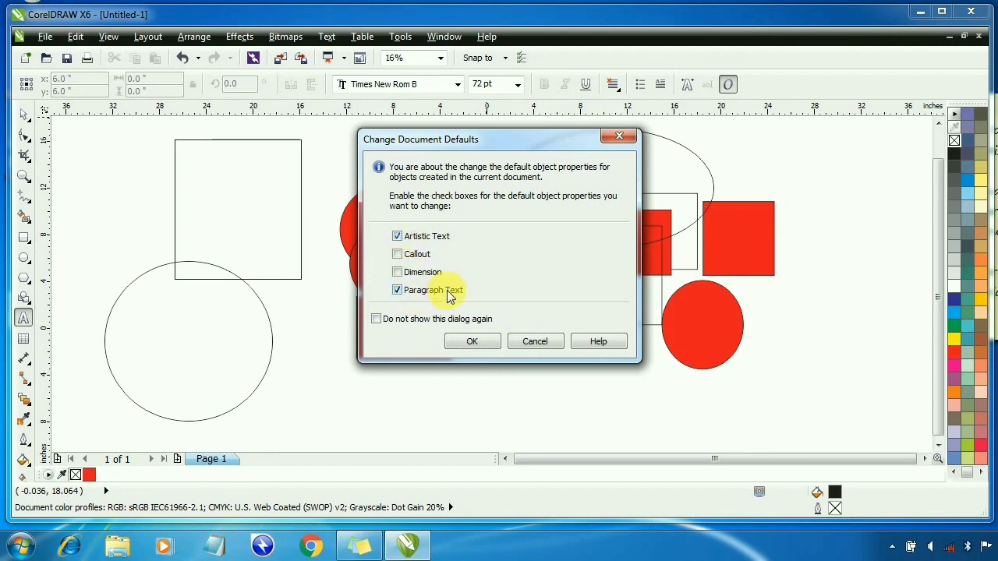
pyautogui.click(471, 340)
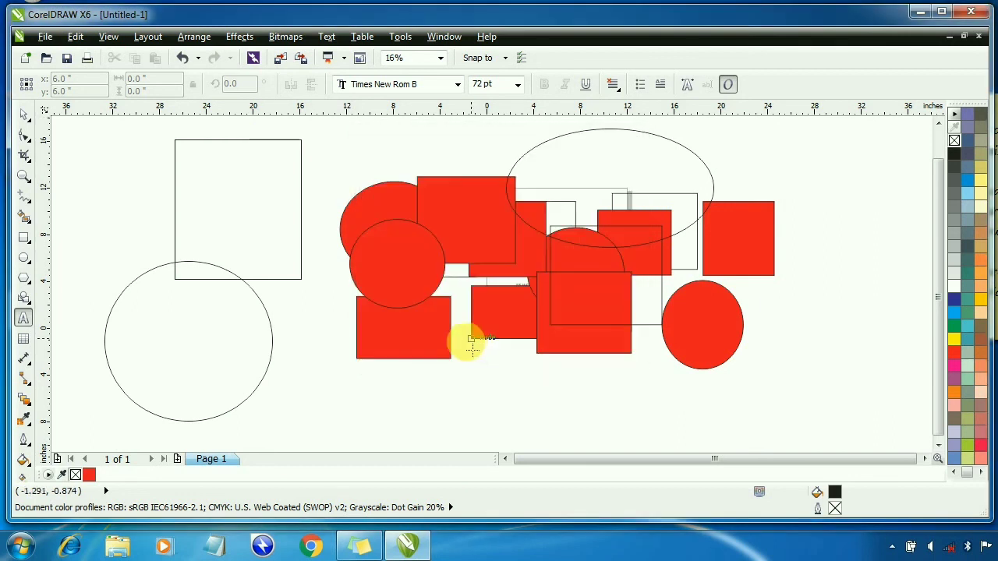
# Add the artistic text "SS WORLD ZONE" below the lowest red rectangle left of the page.
pyautogui.click(330, 382)
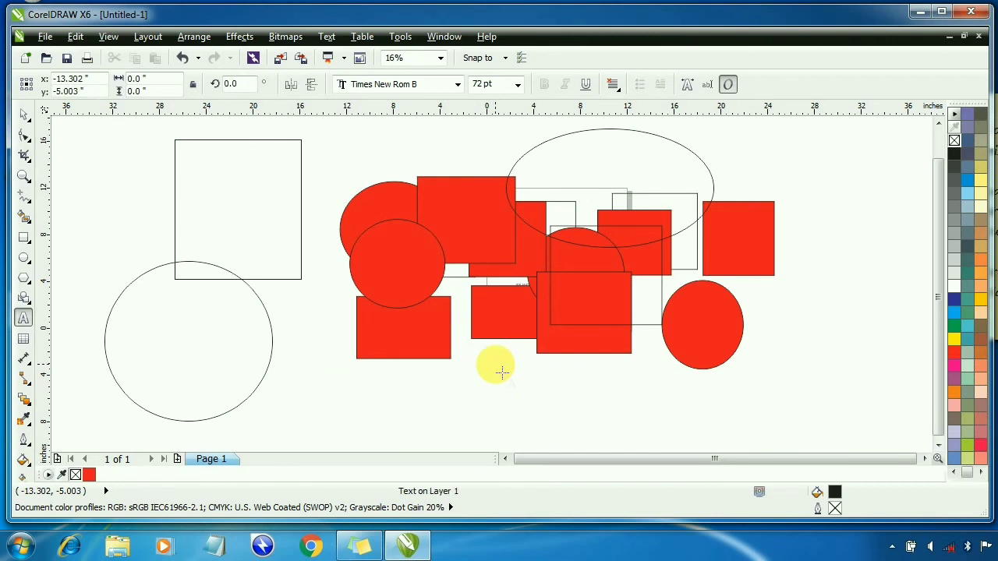
pyautogui.write('SS')
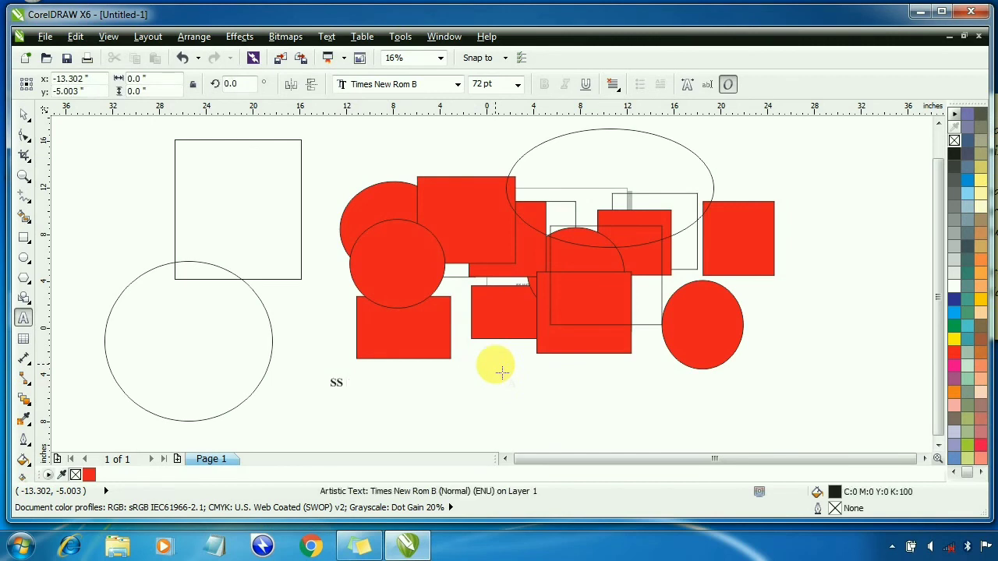
pyautogui.write(' WORLD ZONE')
pyautogui.hotkey('ctrl', 'space')
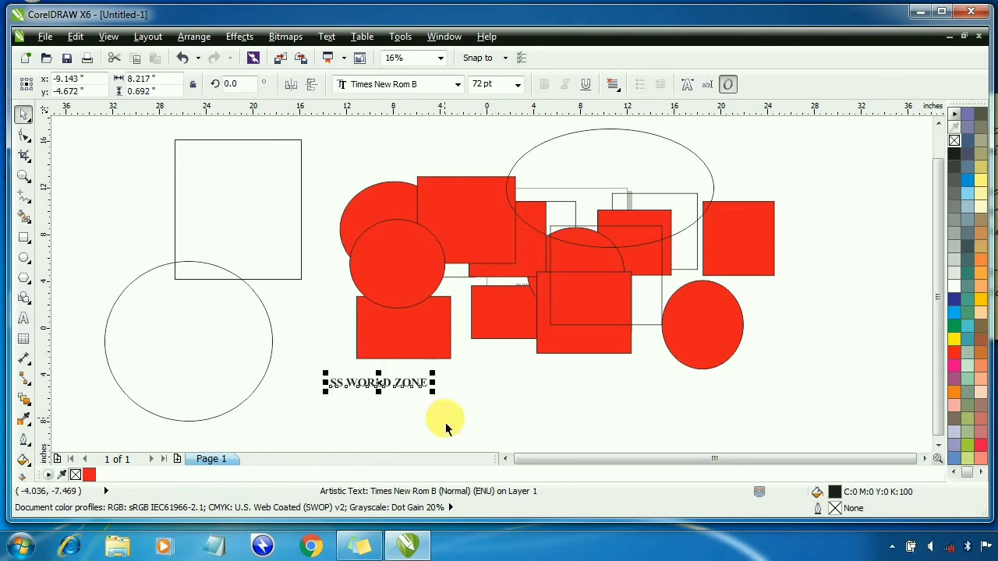